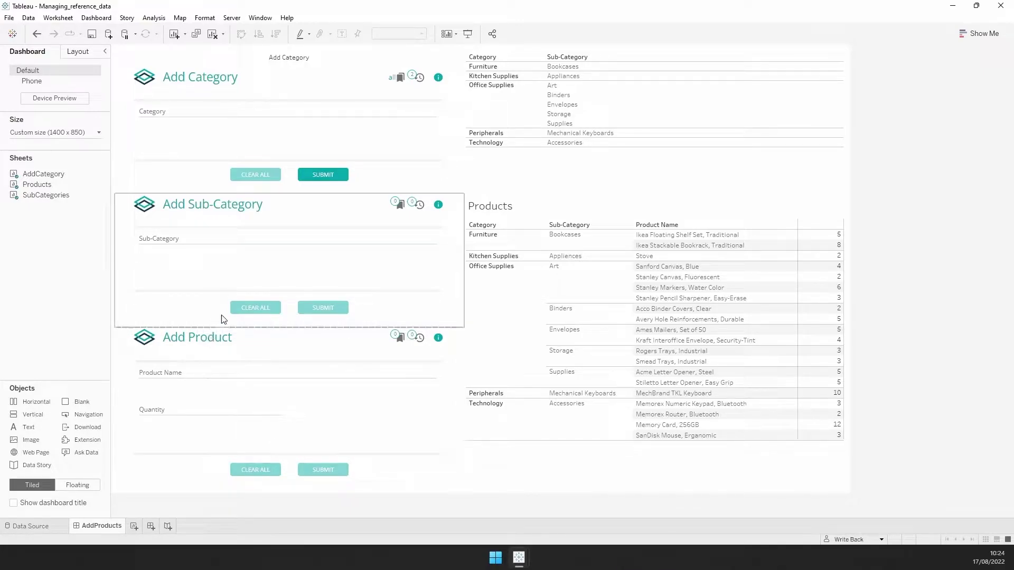
- Submit 'Lamps' in the Add Category form and select its Lamps / N/A row in the category table
{"action": "left_click", "coordinate": [277, 113]}
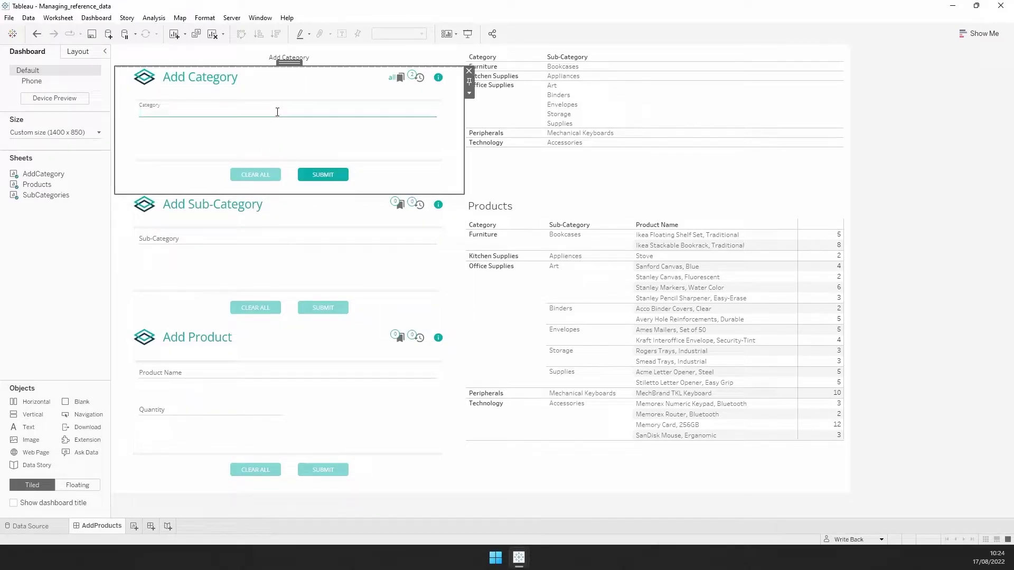
{"action": "type", "text": "Lamp"}
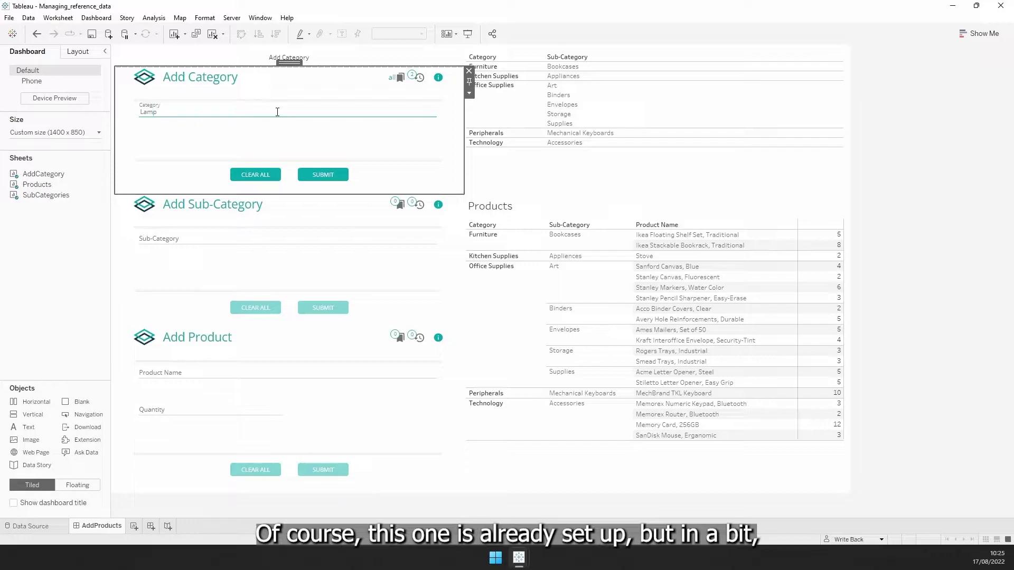
{"action": "type", "text": "s"}
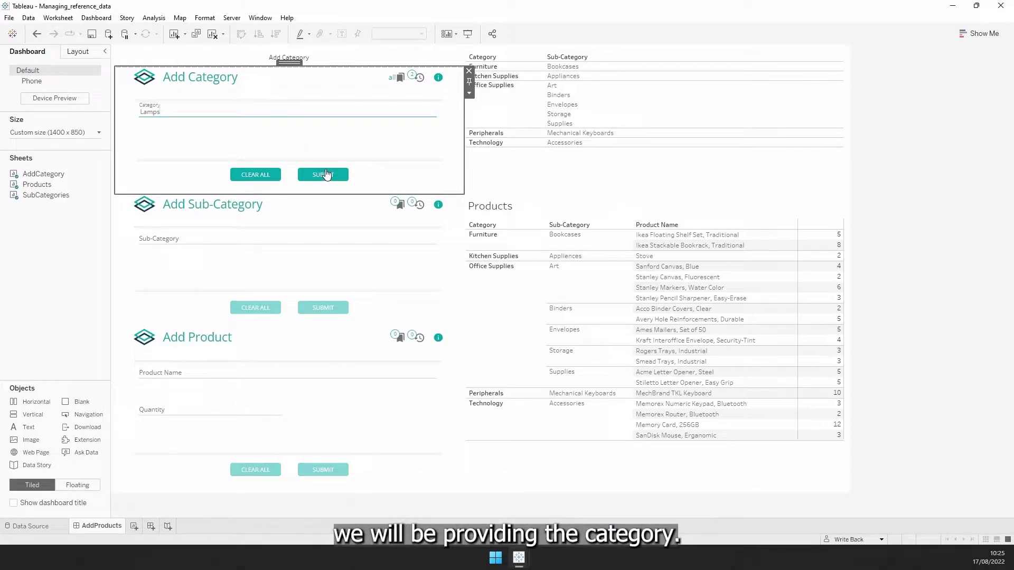
{"action": "left_click", "coordinate": [322, 62]}
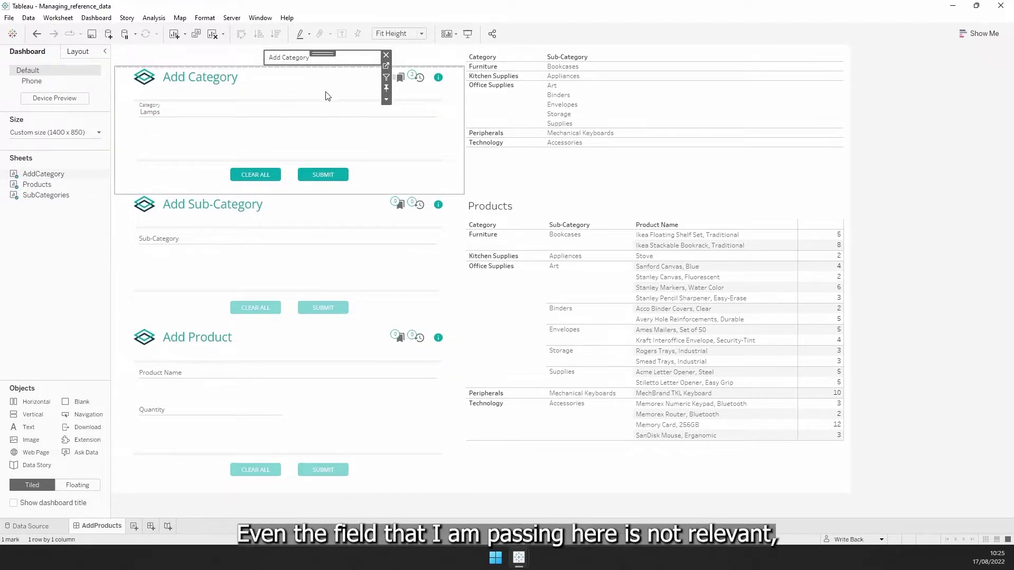
{"action": "left_click", "coordinate": [337, 138]}
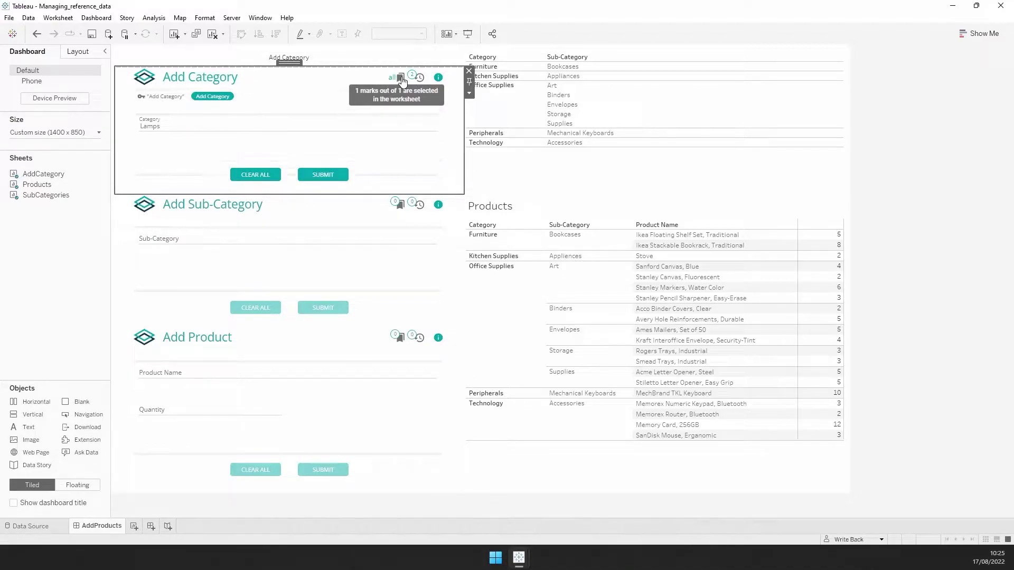
{"action": "left_click", "coordinate": [332, 177]}
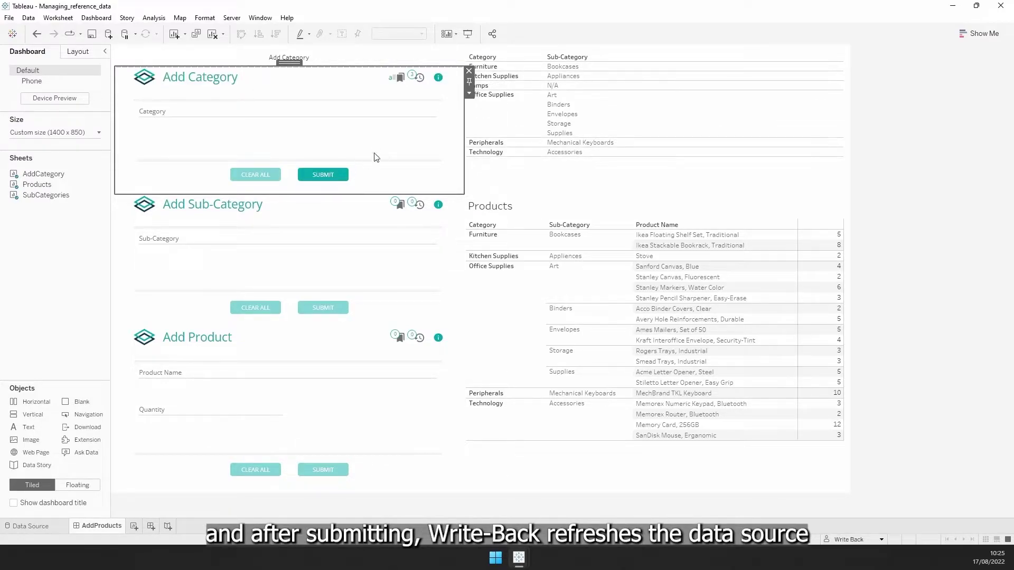
{"action": "left_click", "coordinate": [517, 177]}
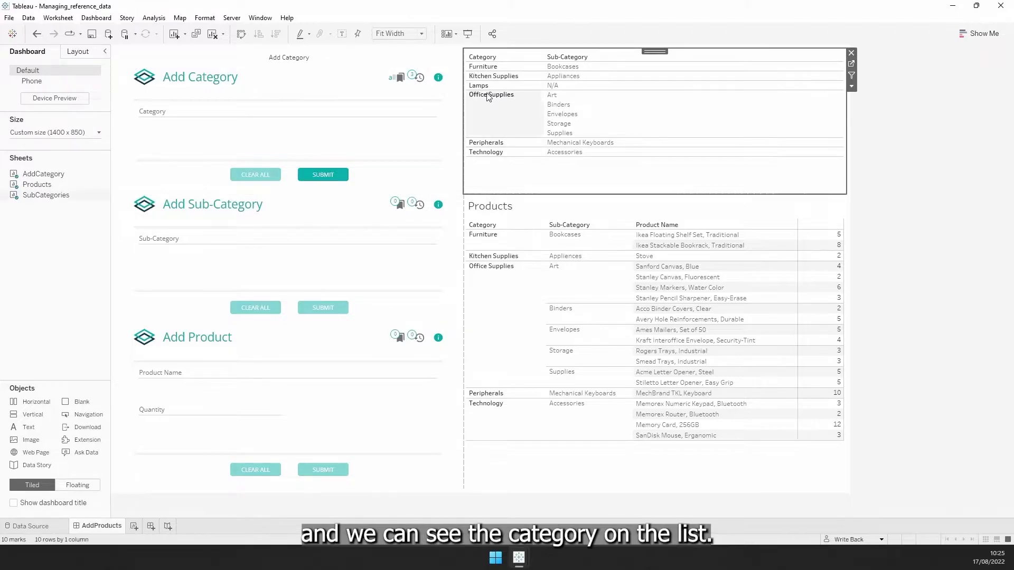
- Under the Lamps row, submit sub-category 'LEDs' and select the resulting Lamps / LEDs row
{"action": "left_click", "coordinate": [559, 84]}
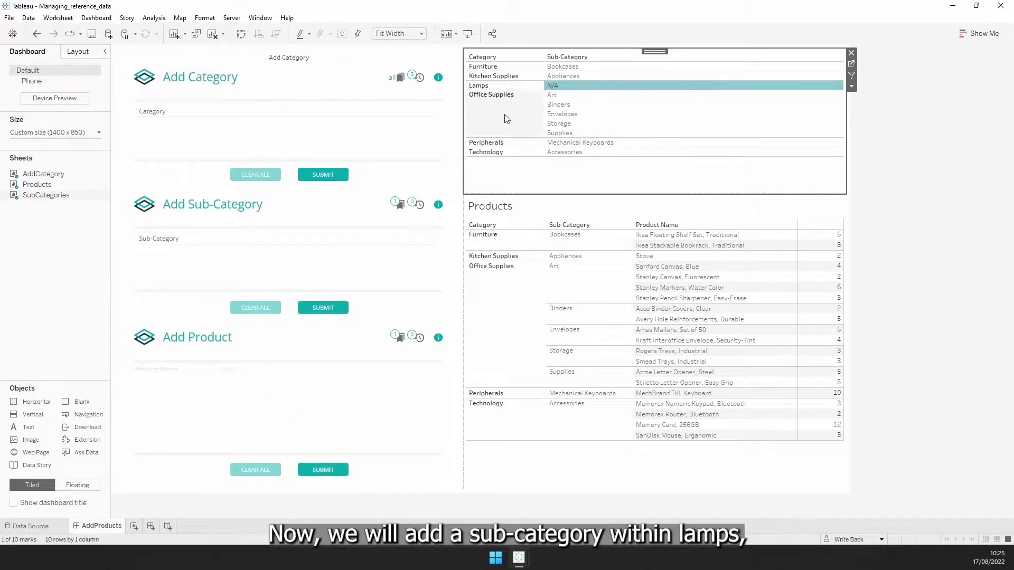
{"action": "left_click", "coordinate": [241, 236]}
{"action": "type", "text": "LEDs"}
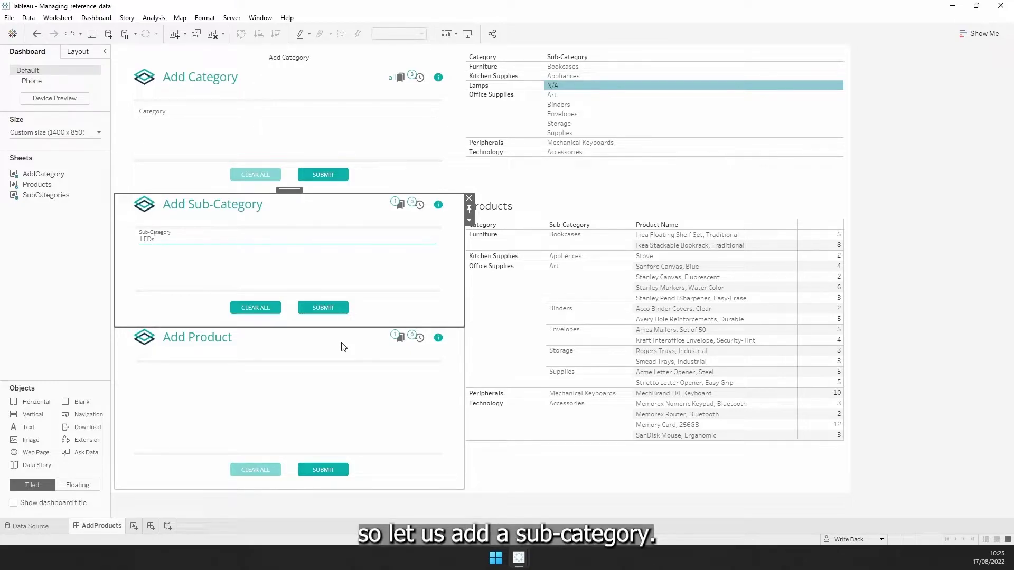
{"action": "left_click", "coordinate": [336, 308]}
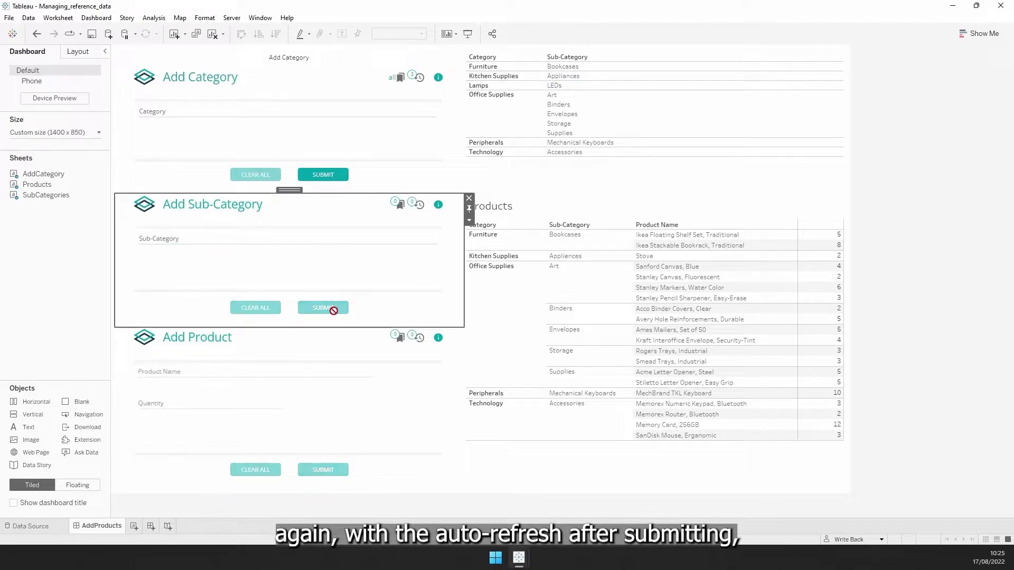
{"action": "left_click", "coordinate": [562, 90]}
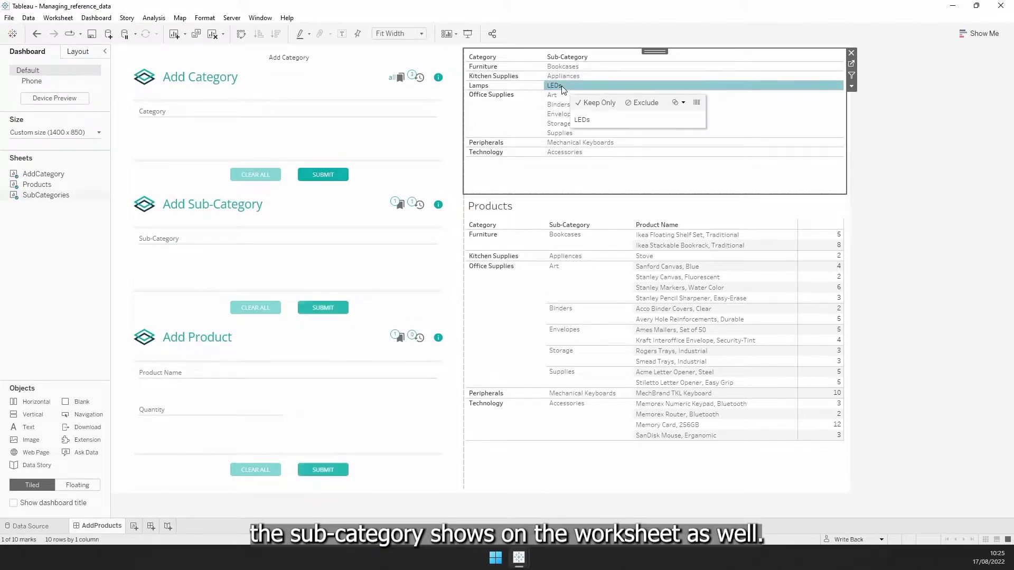
- Submit product 'RGB LED Strip' with quantity 8 through the Add Product form
{"action": "left_click", "coordinate": [400, 340]}
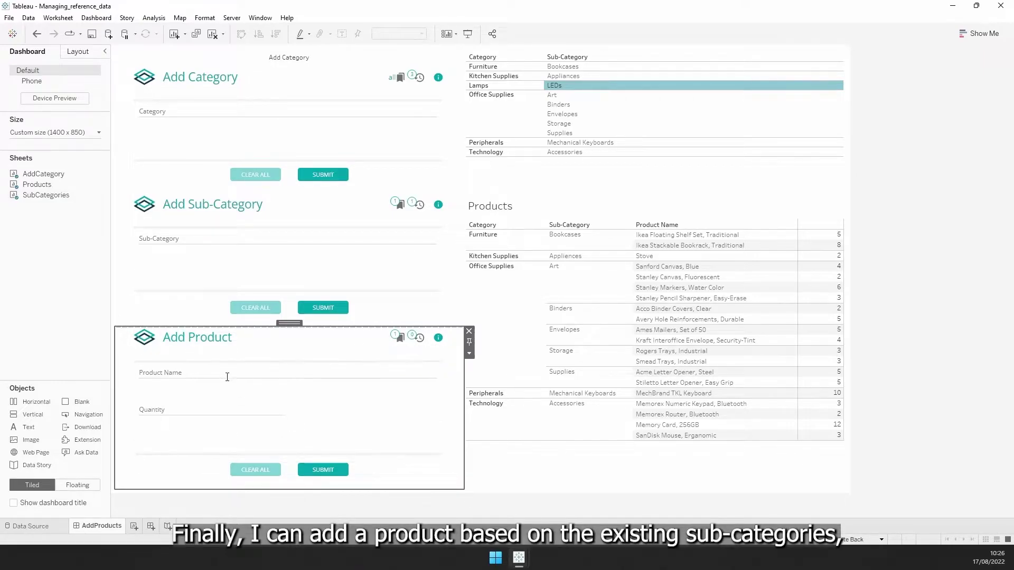
{"action": "left_click", "coordinate": [227, 376]}
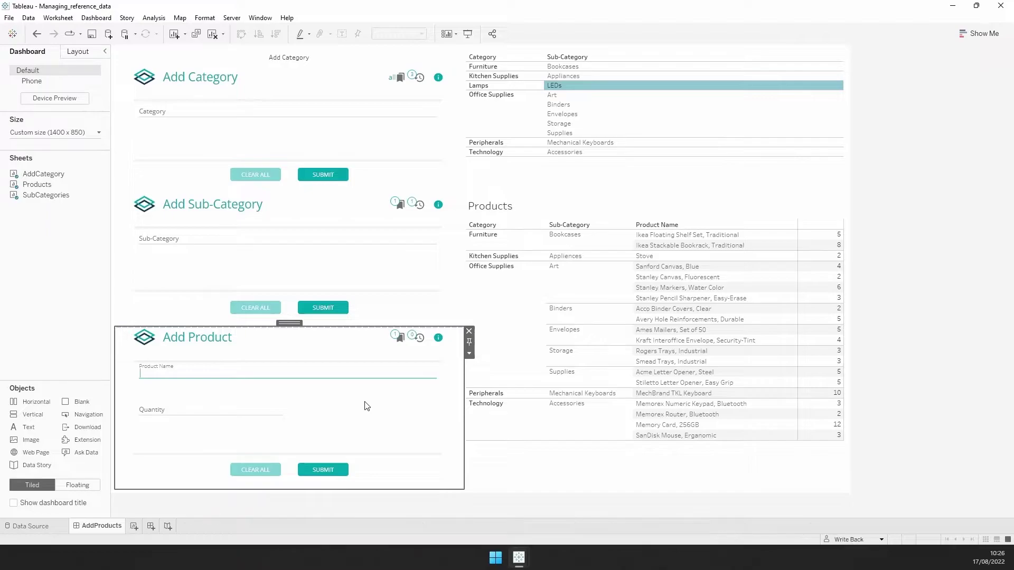
{"action": "type", "text": "RGB"}
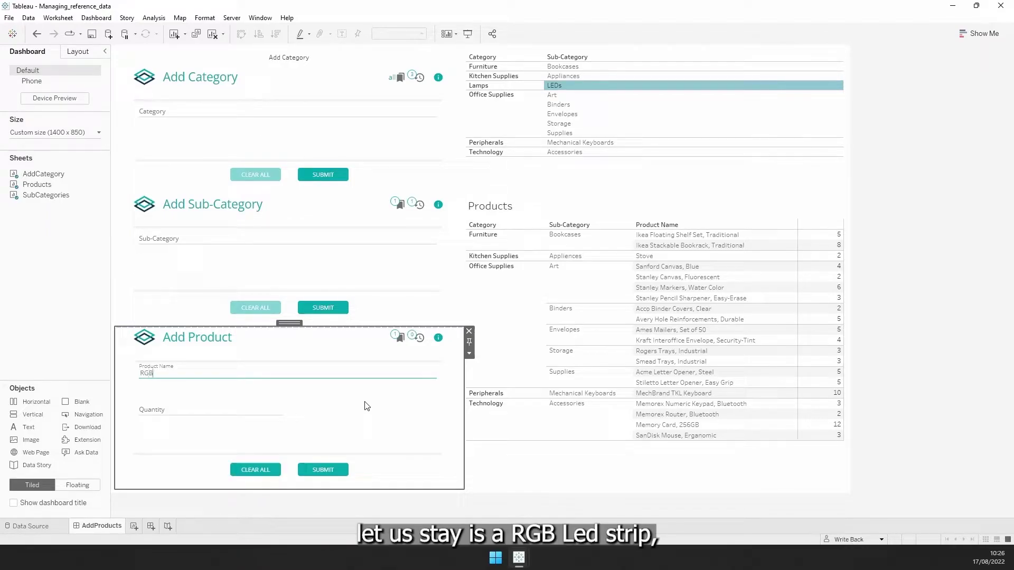
{"action": "type", "text": " LED Strip"}
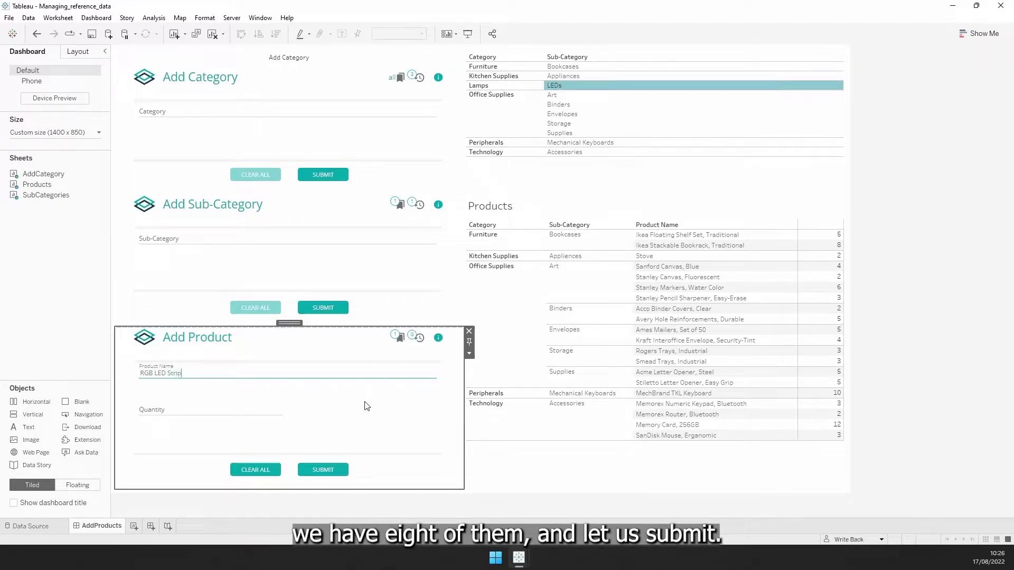
{"action": "key", "text": "Tab"}
{"action": "type", "text": "8"}
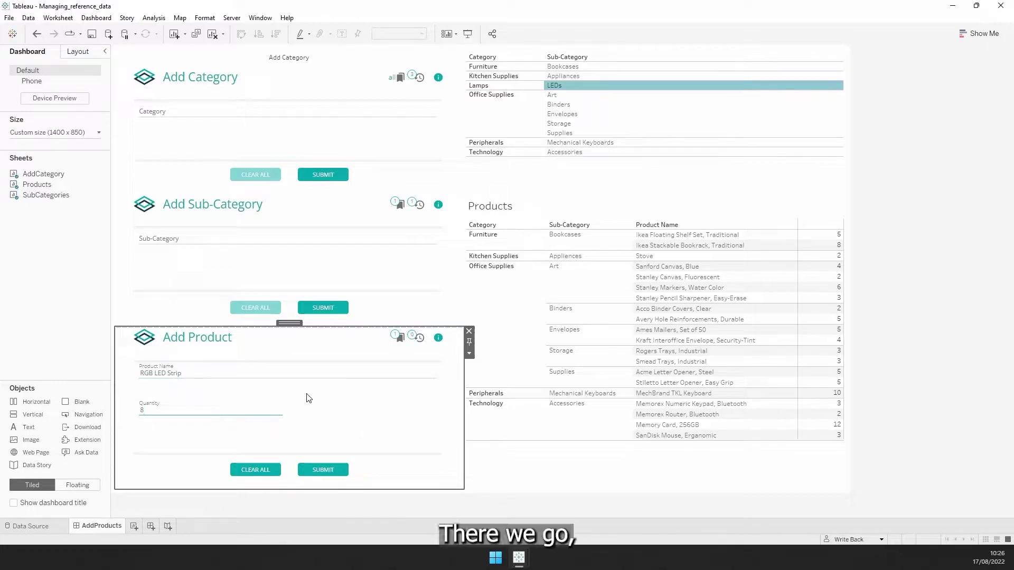
{"action": "left_click", "coordinate": [323, 470]}
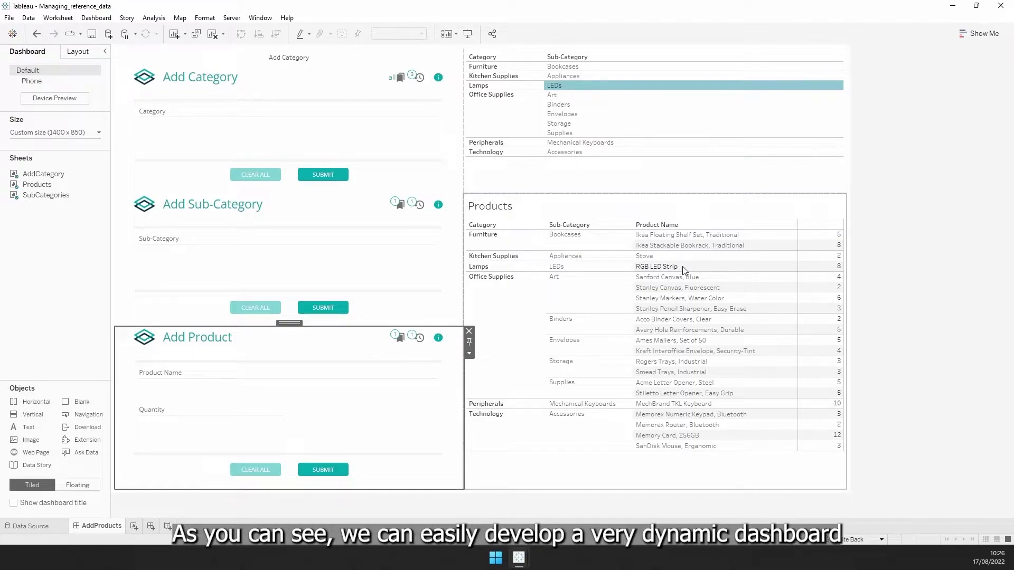
{"action": "left_click", "coordinate": [91, 307]}
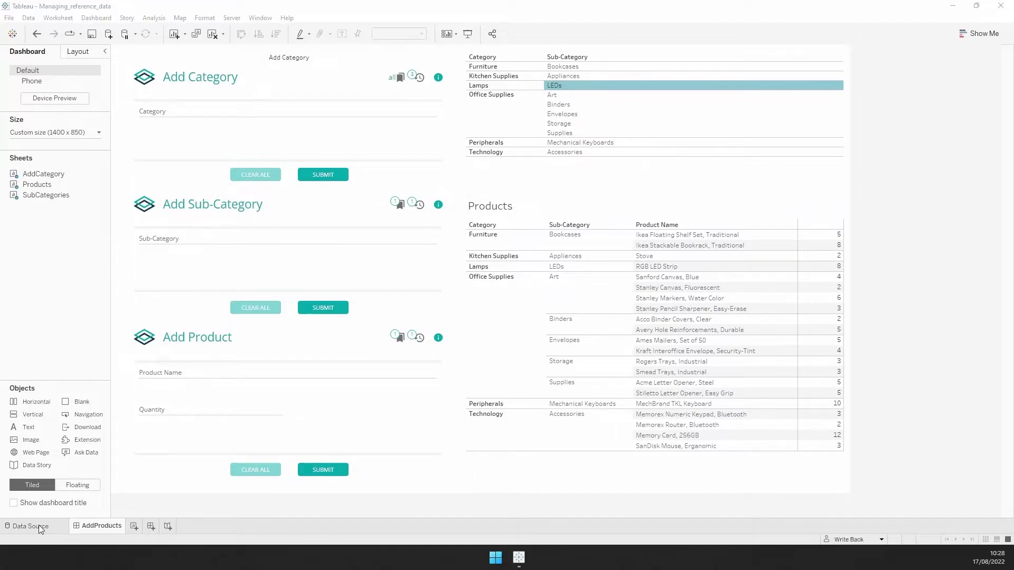
{"action": "left_click", "coordinate": [40, 527]}
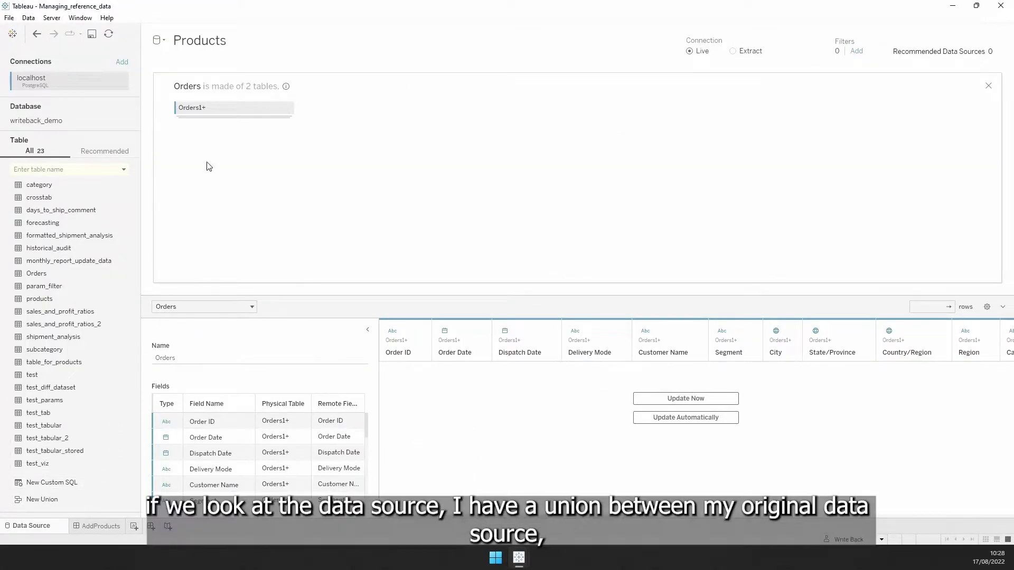
{"action": "left_click", "coordinate": [158, 40]}
{"action": "left_click", "coordinate": [176, 65]}
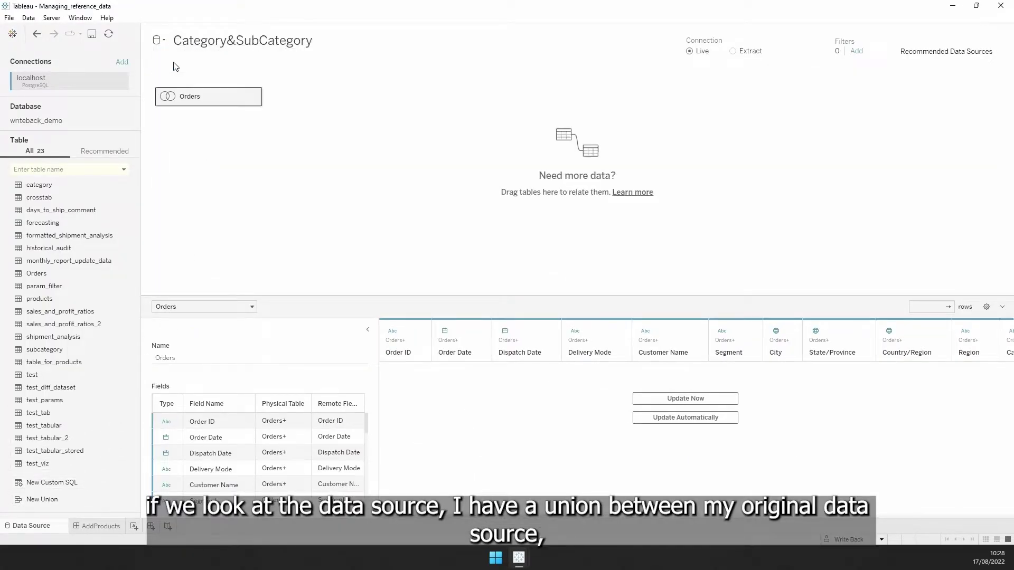
{"action": "left_click", "coordinate": [255, 97]}
{"action": "left_click", "coordinate": [264, 105]}
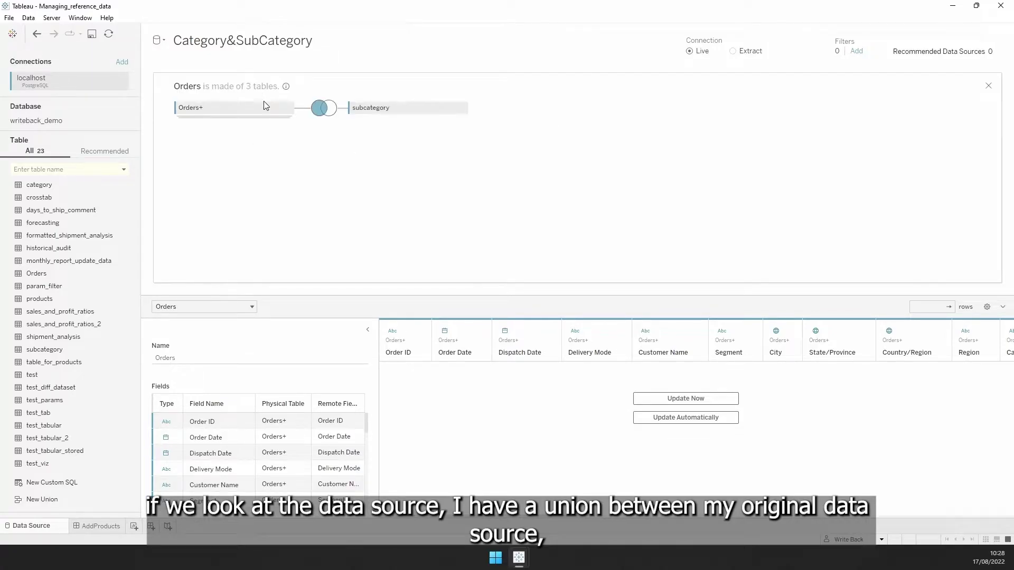
{"action": "left_click", "coordinate": [288, 108]}
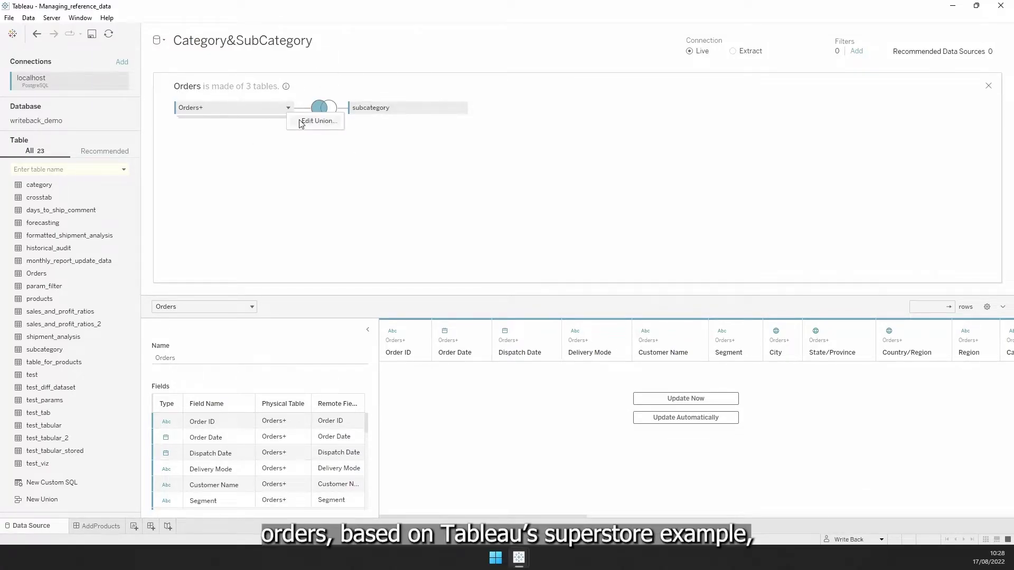
{"action": "left_click", "coordinate": [317, 120]}
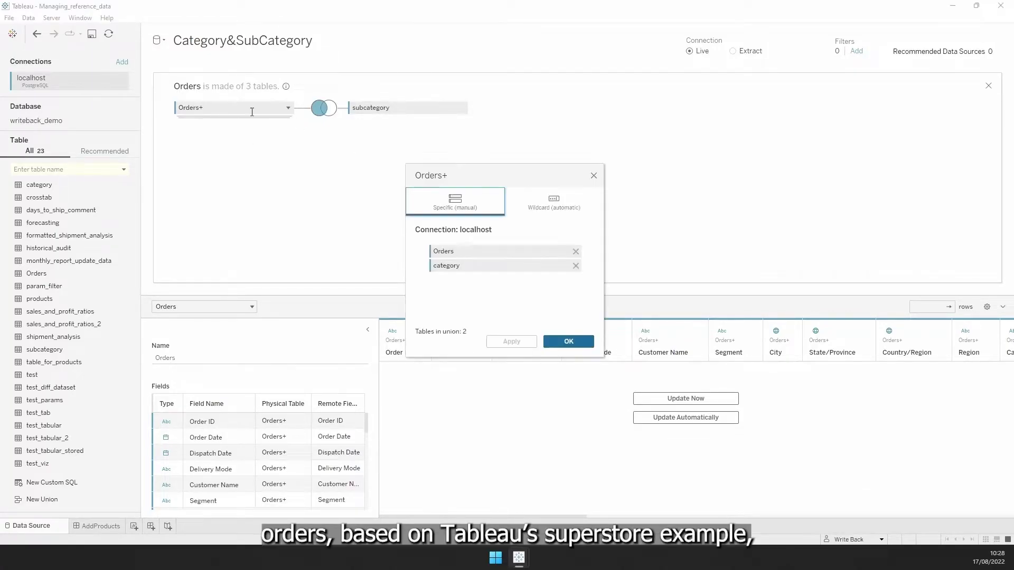
{"action": "left_click", "coordinate": [593, 176]}
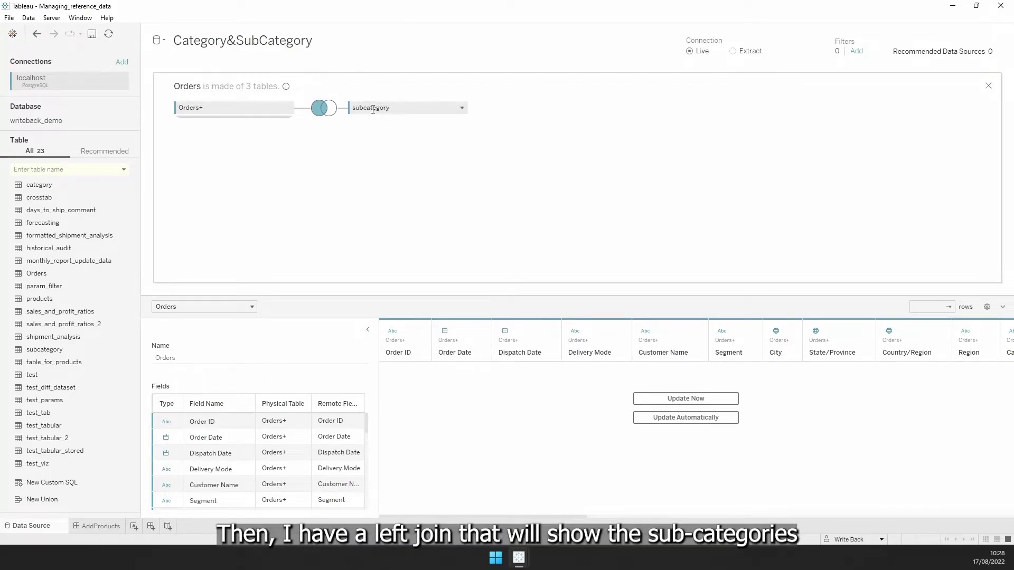
{"action": "mouse_move", "coordinate": [329, 112]}
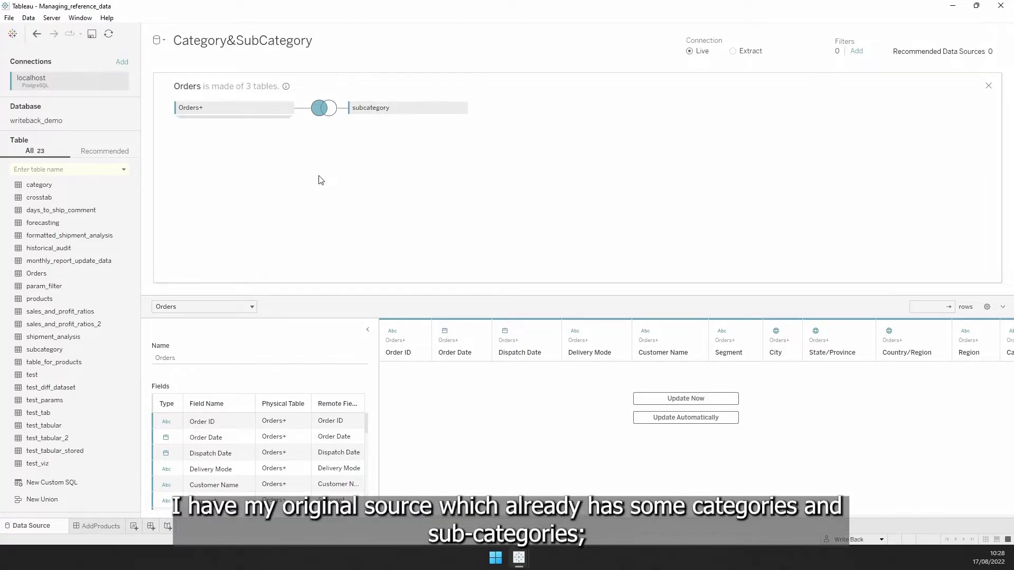
{"action": "left_click", "coordinate": [101, 527]}
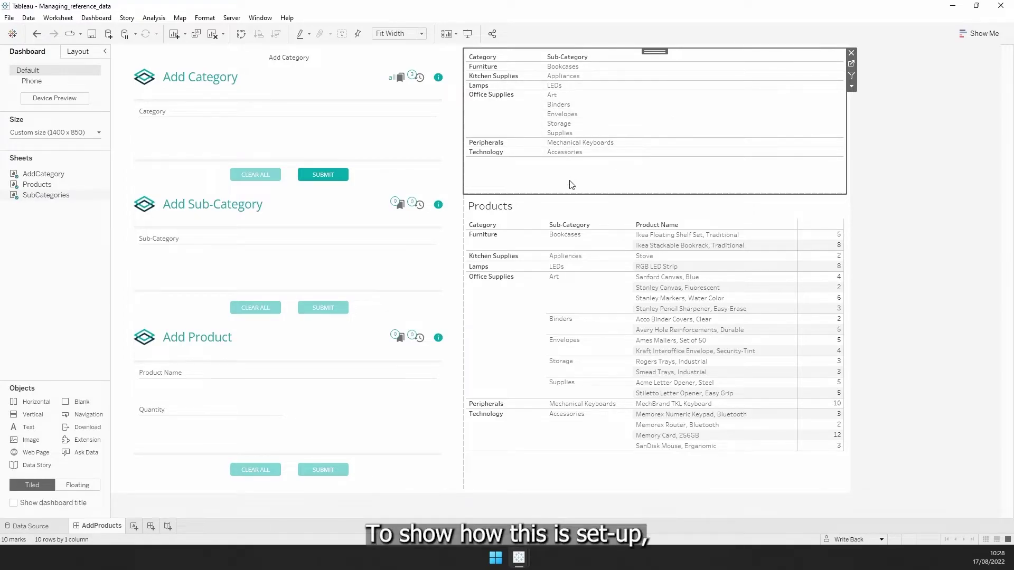
- Bring up the Managing_reference_data_config workbook window from the taskbar
{"action": "mouse_move", "coordinate": [528, 567]}
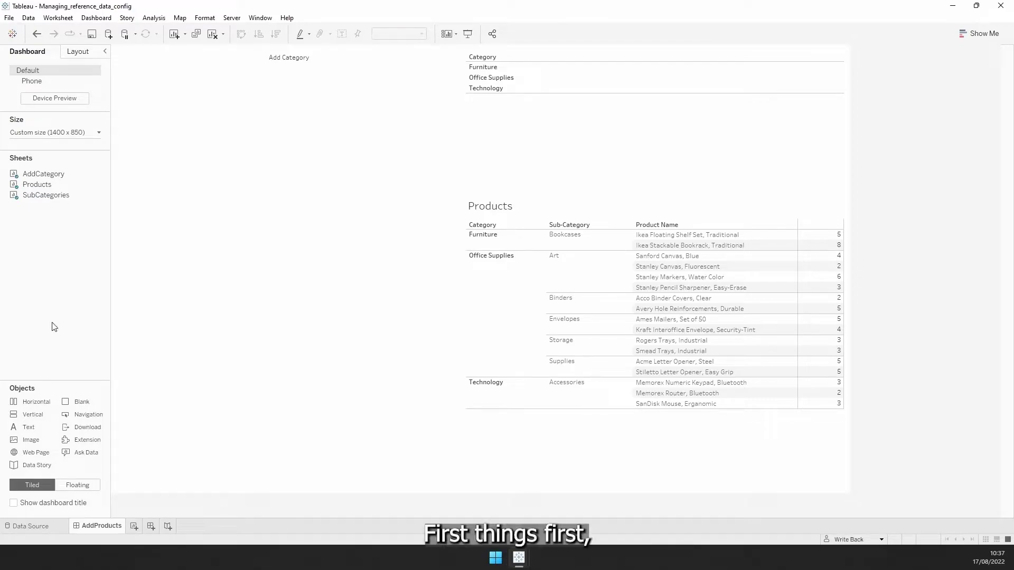
- Add an extension to the empty left area using the local Write-Back_Webinar_local.trex file
{"action": "left_click_drag", "start_coordinate": [89, 436], "coordinate": [210, 405]}
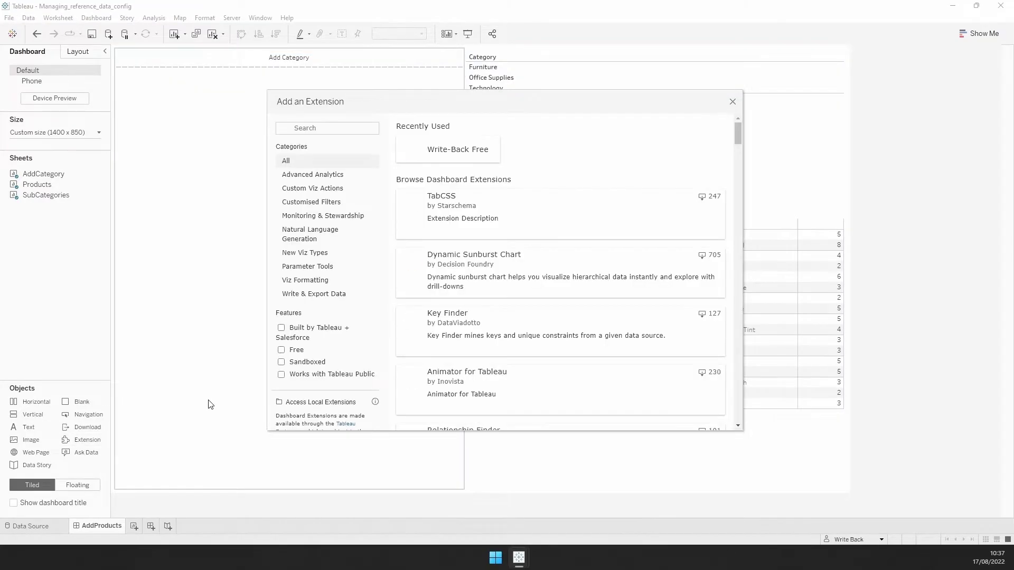
{"action": "left_click", "coordinate": [331, 382]}
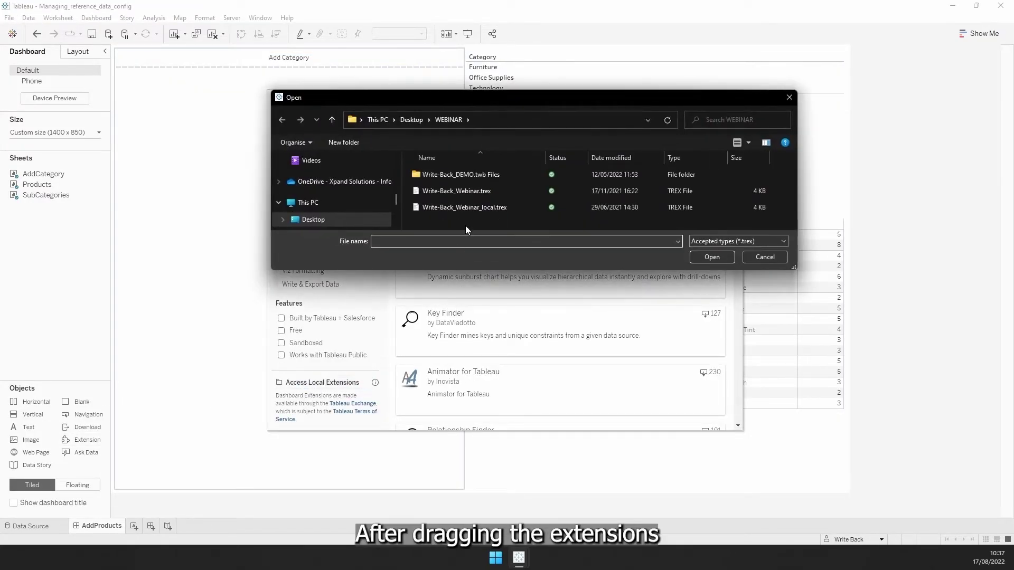
{"action": "left_click", "coordinate": [464, 207]}
{"action": "left_click", "coordinate": [718, 259]}
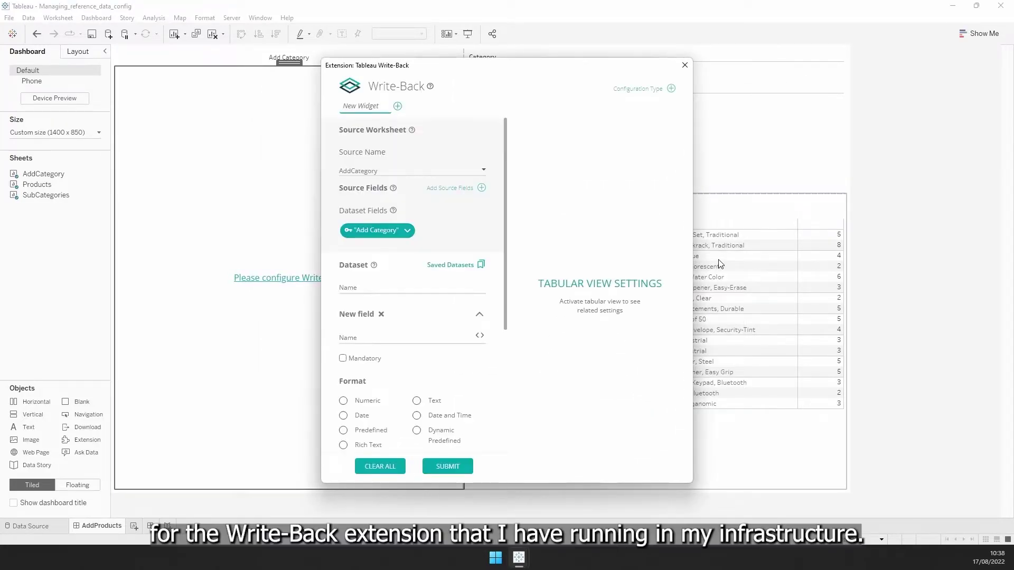
- Search saved datasets for 'ca' and load the Category dataset into the widget
{"action": "left_click", "coordinate": [472, 266]}
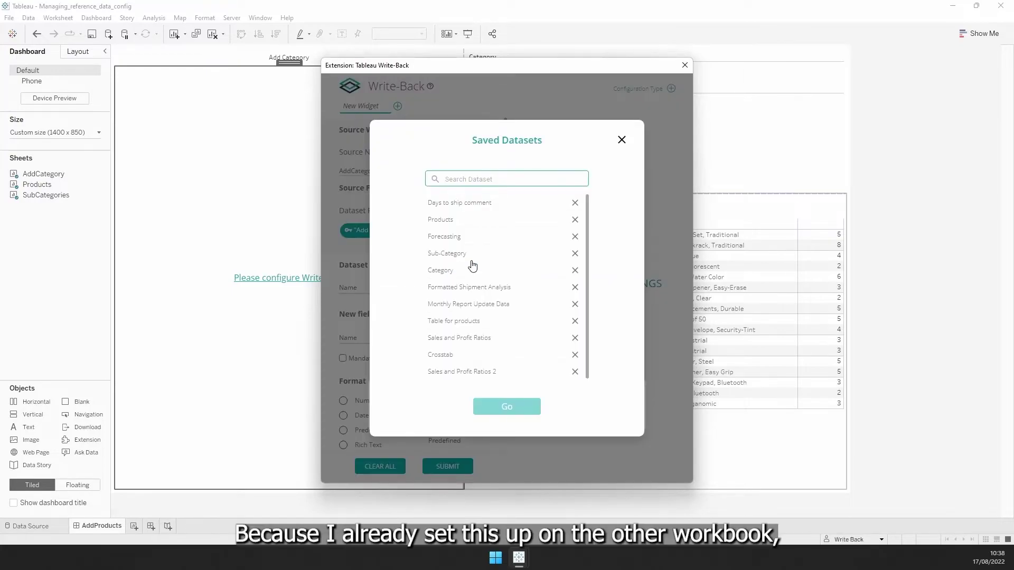
{"action": "type", "text": "ca"}
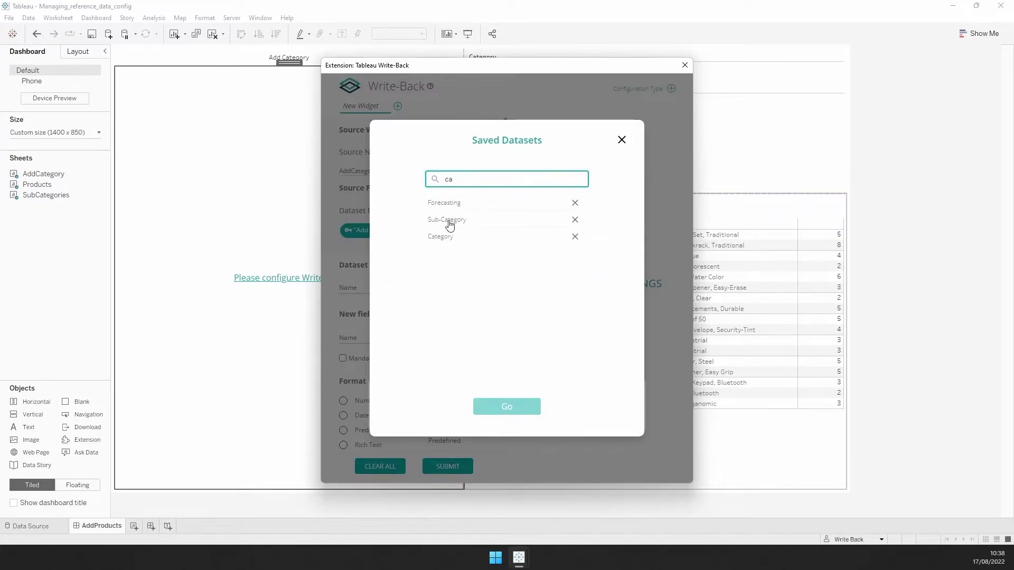
{"action": "left_click", "coordinate": [450, 242]}
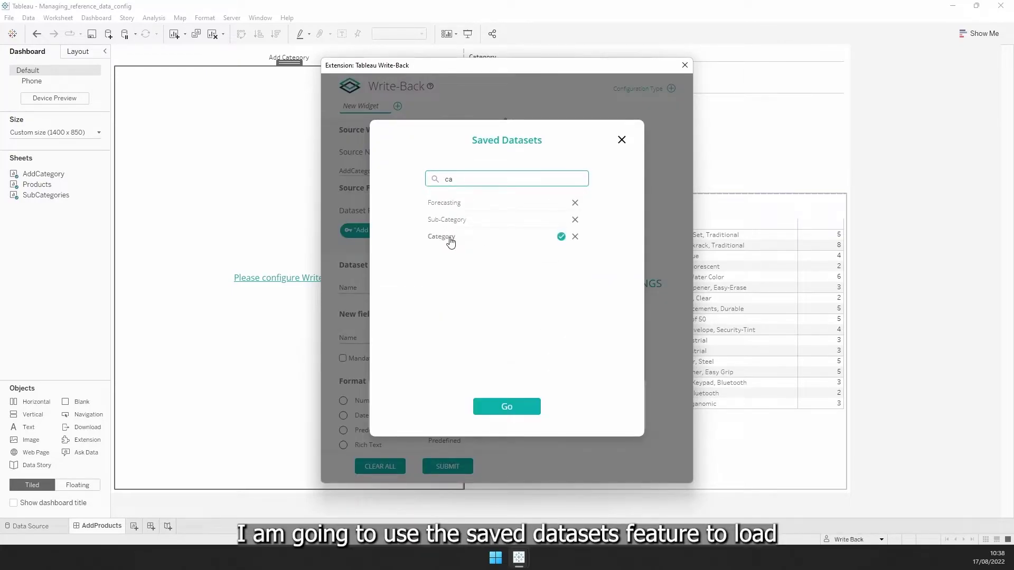
{"action": "left_click", "coordinate": [509, 408]}
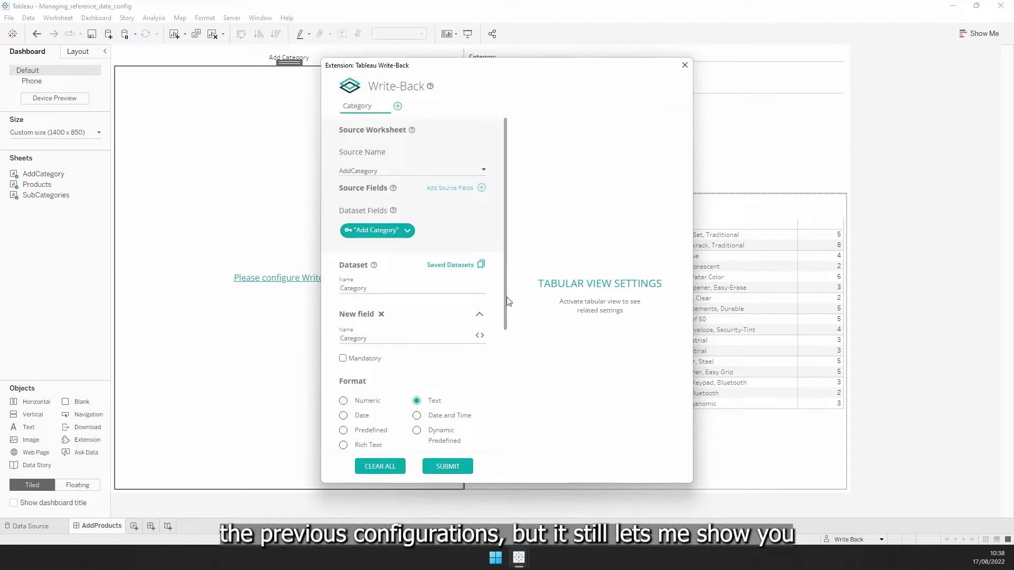
- Turn on Auto-Refresh and Inline Form in Dashboard Settings, then submit the Category configuration
{"action": "left_click_drag", "start_coordinate": [507, 297], "coordinate": [502, 342]}
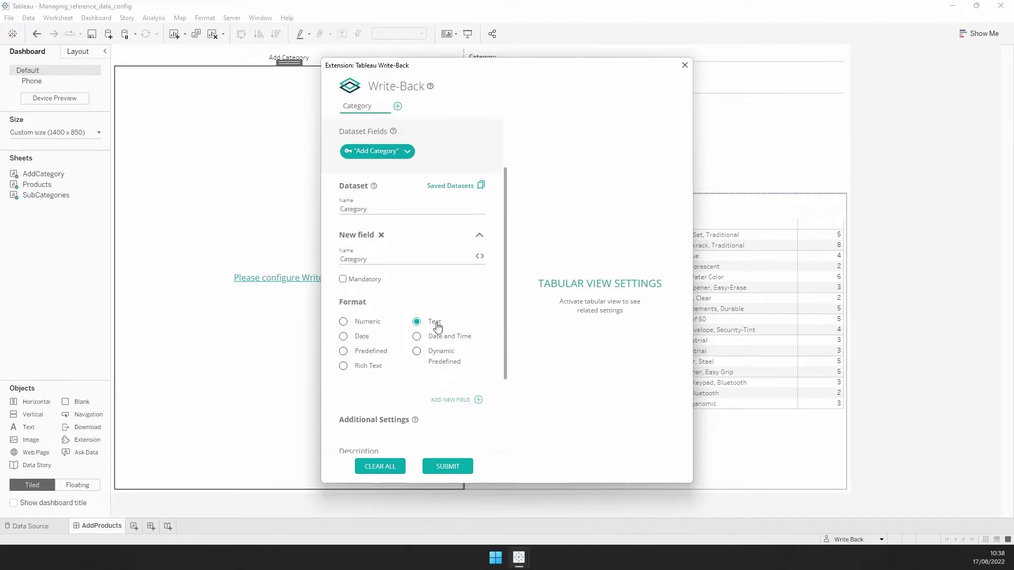
{"action": "scroll", "coordinate": [475, 391], "scroll_direction": "down", "scroll_amount": 4}
{"action": "left_click", "coordinate": [480, 436]}
{"action": "scroll", "coordinate": [497, 398], "scroll_direction": "down", "scroll_amount": 3}
{"action": "mouse_move", "coordinate": [479, 308]}
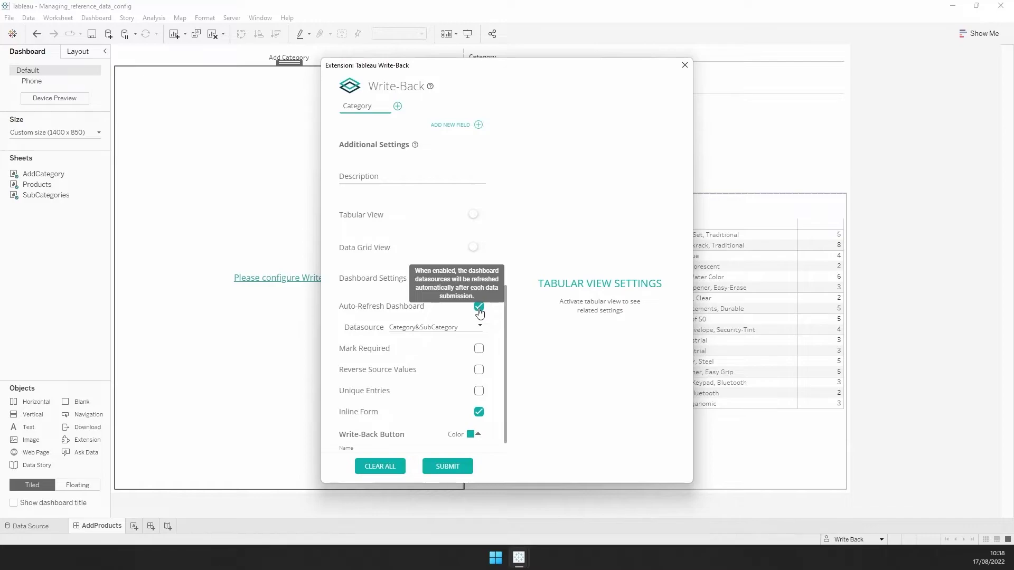
{"action": "mouse_move", "coordinate": [480, 356]}
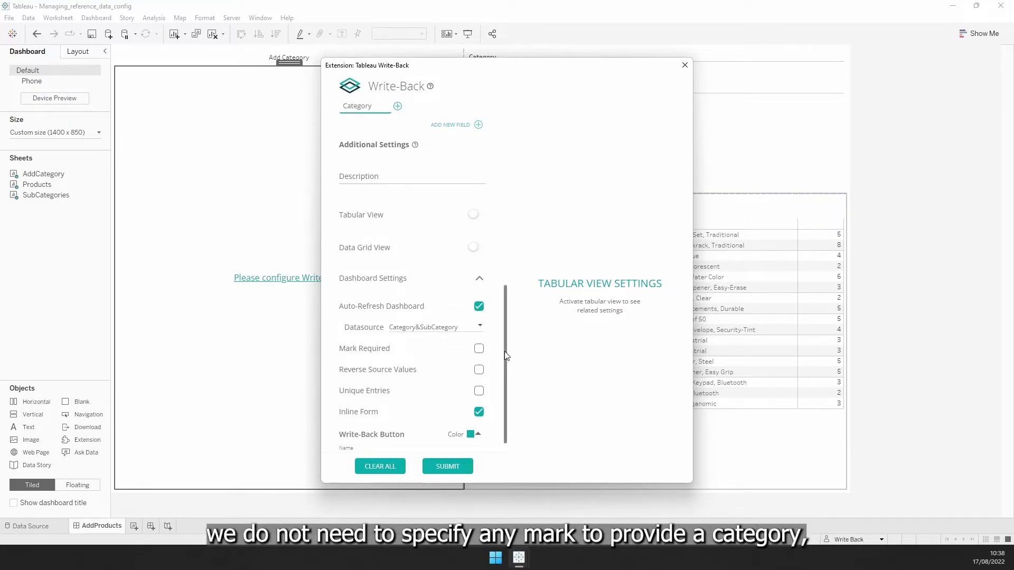
{"action": "left_click_drag", "start_coordinate": [505, 351], "coordinate": [523, 185]}
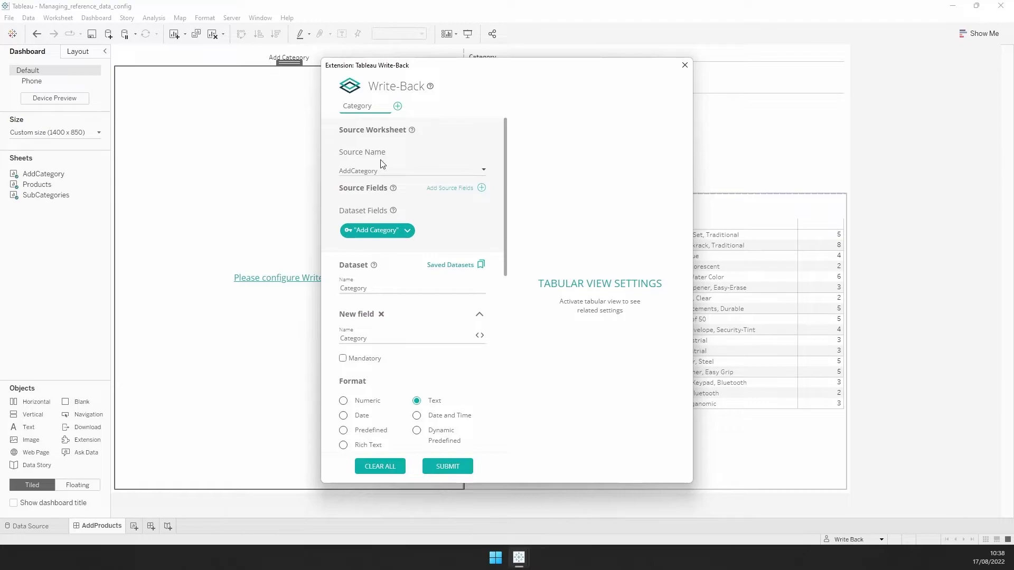
{"action": "left_click_drag", "start_coordinate": [505, 191], "coordinate": [505, 370]}
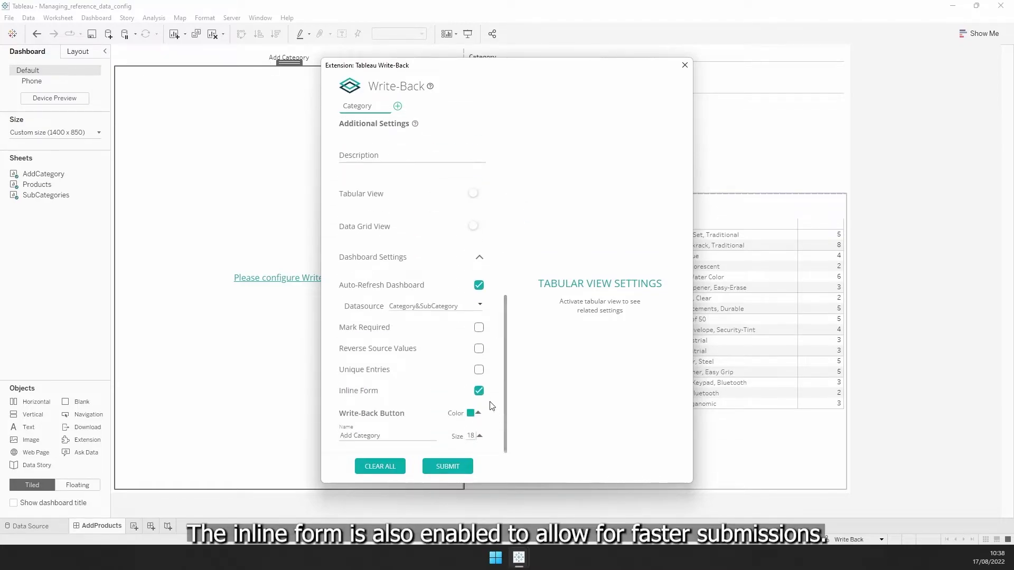
{"action": "left_click", "coordinate": [457, 470]}
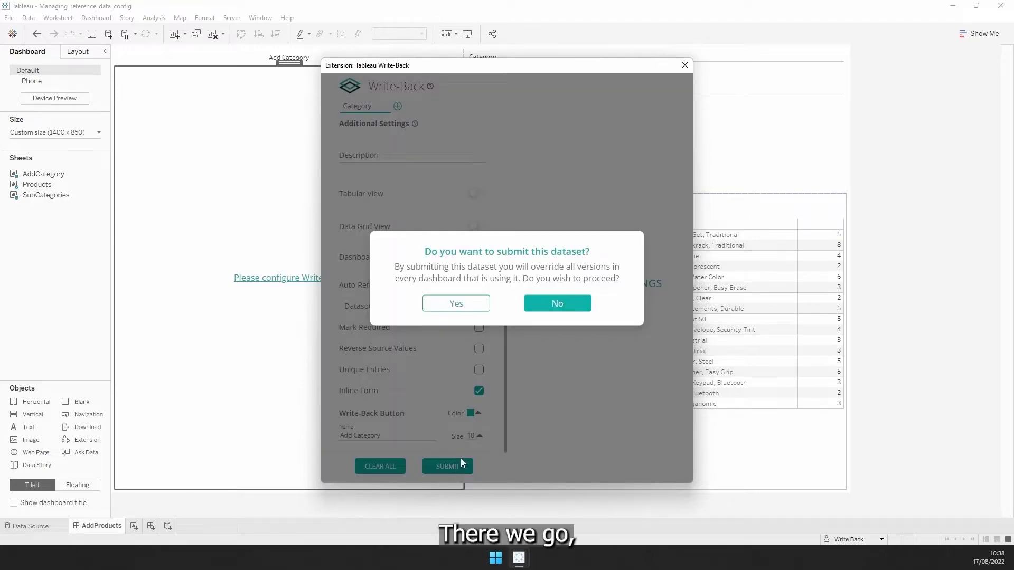
- Confirm overwriting the saved Category dataset and review the form's submission history
{"action": "left_click", "coordinate": [479, 303]}
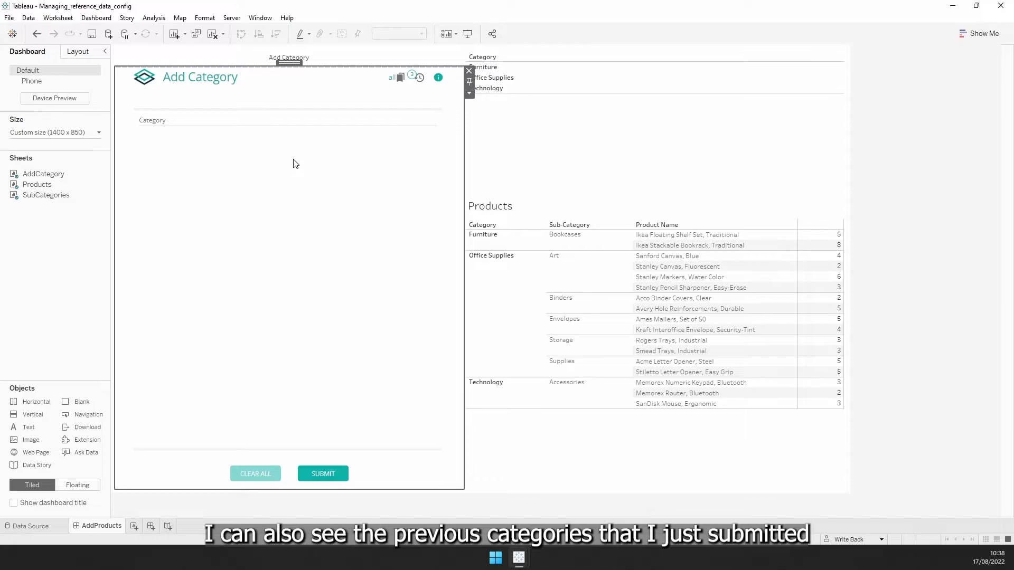
{"action": "left_click", "coordinate": [423, 79]}
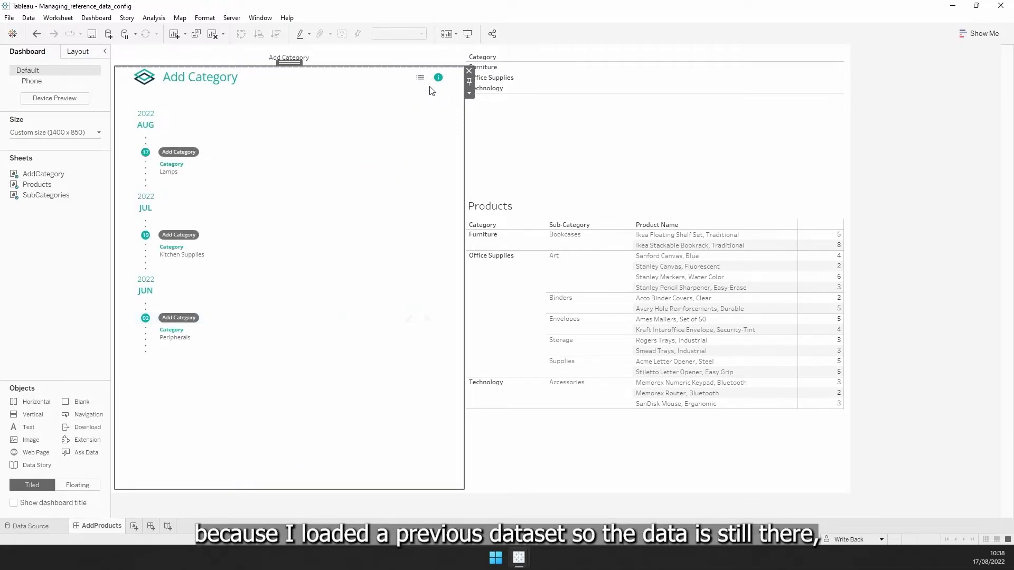
{"action": "left_click", "coordinate": [422, 80]}
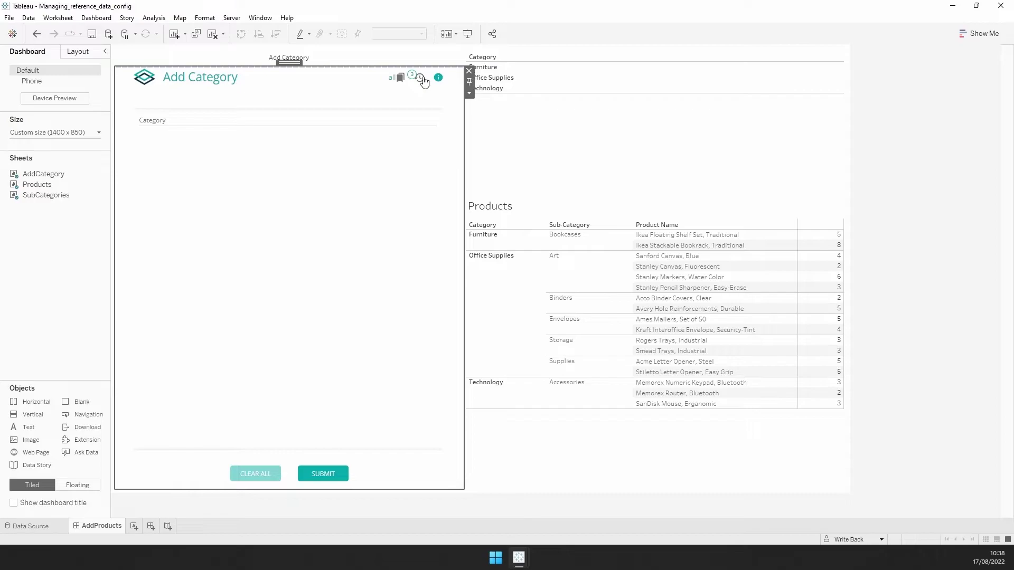
- Submit 'Housing' as a new category in the Add Category form
{"action": "left_click", "coordinate": [366, 118]}
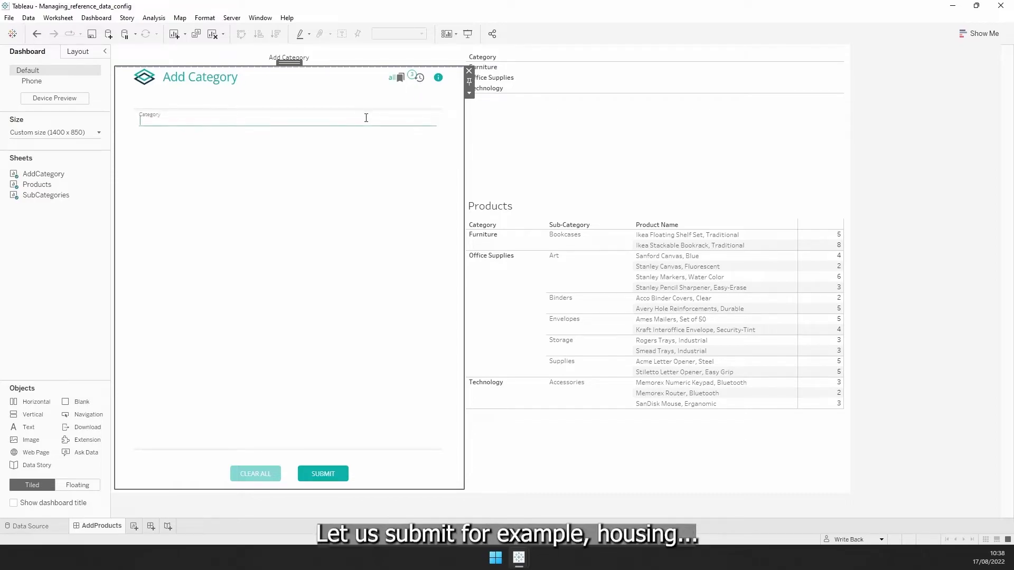
{"action": "type", "text": "Housing"}
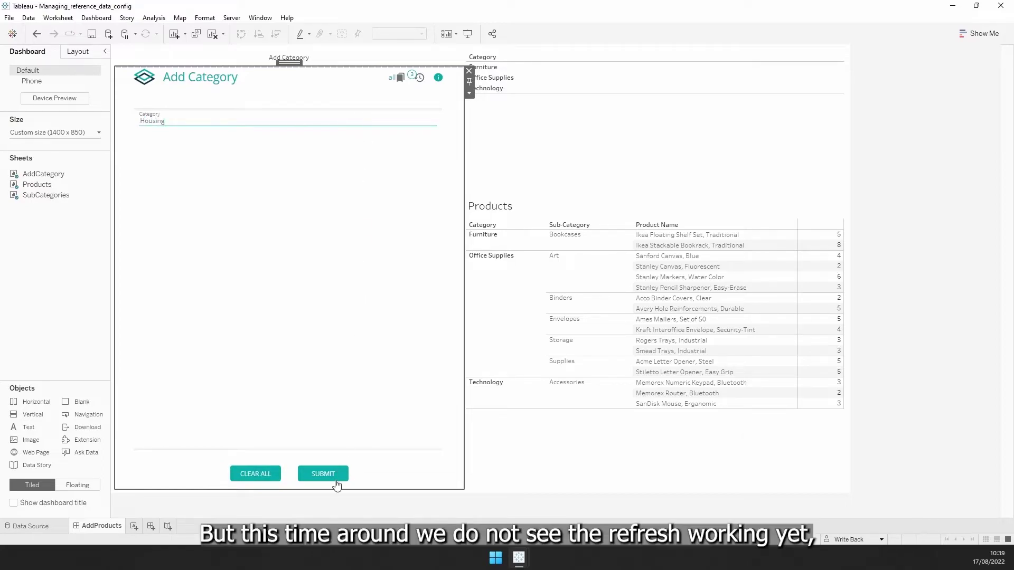
{"action": "left_click", "coordinate": [336, 474]}
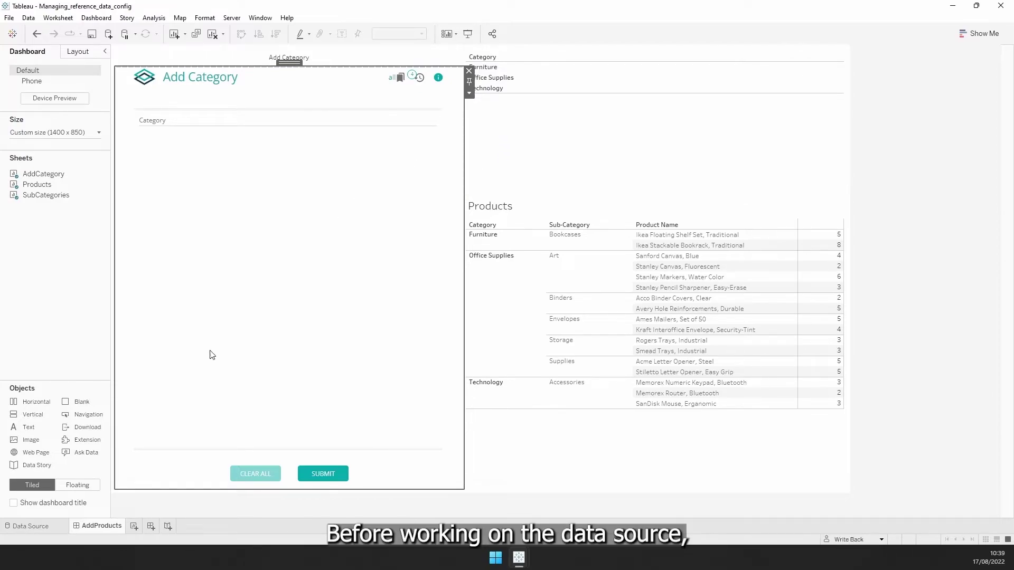
- Place another extension zone on the dashboard using the local Write-Back .trex file
{"action": "left_click_drag", "start_coordinate": [92, 437], "coordinate": [227, 450]}
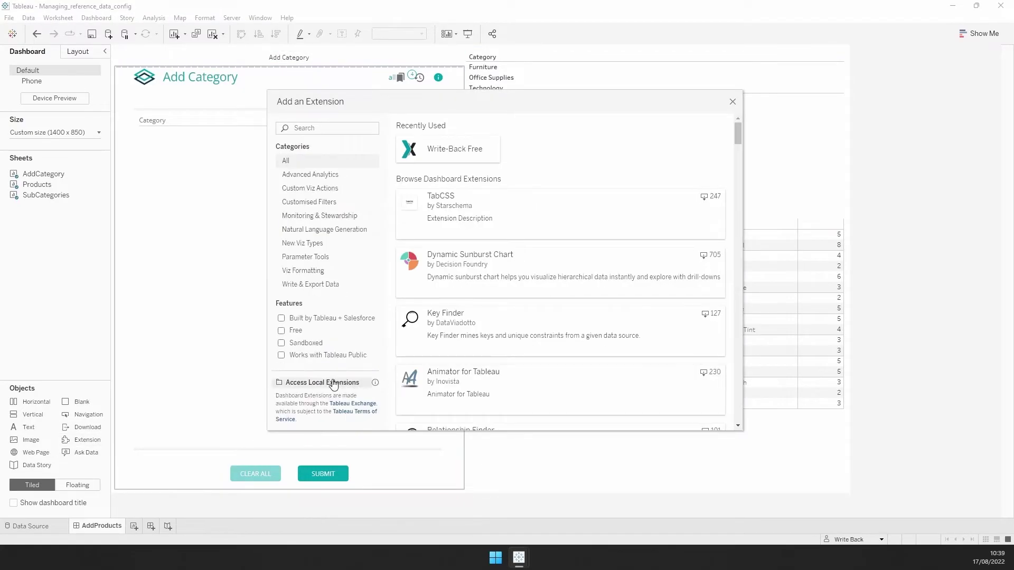
{"action": "left_click", "coordinate": [333, 383]}
{"action": "left_click", "coordinate": [475, 207]}
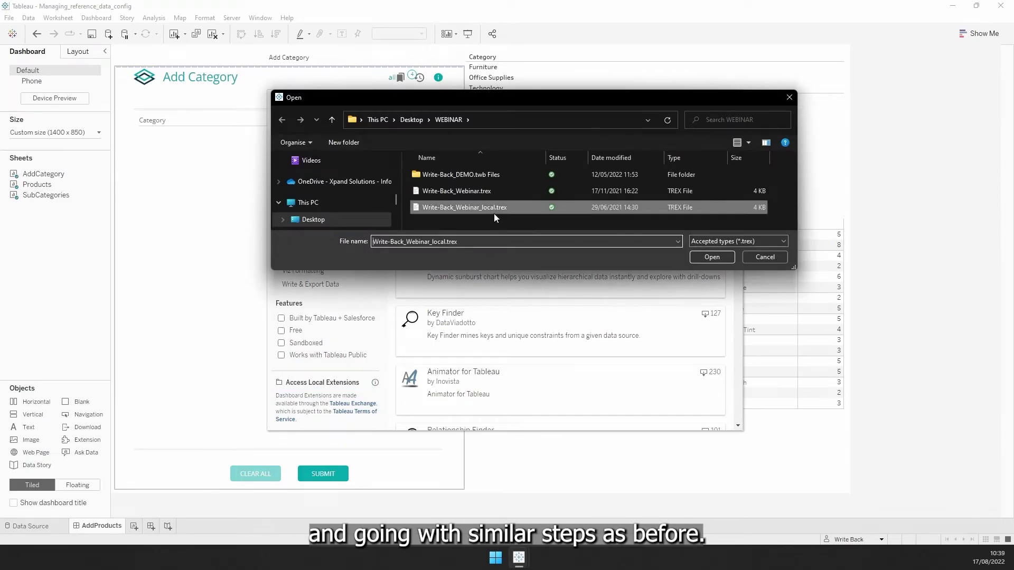
{"action": "left_click", "coordinate": [694, 256]}
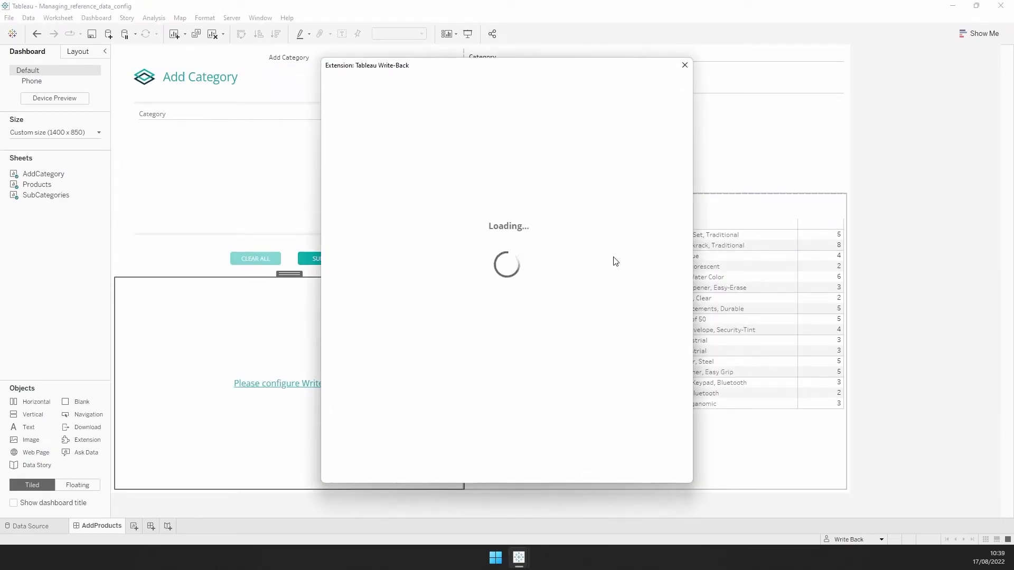
- Search saved datasets for 'sub' and load the Sub-Category dataset into the widget
{"action": "left_click", "coordinate": [466, 264]}
{"action": "left_click", "coordinate": [472, 180]}
{"action": "type", "text": "sub"}
{"action": "left_click", "coordinate": [448, 202]}
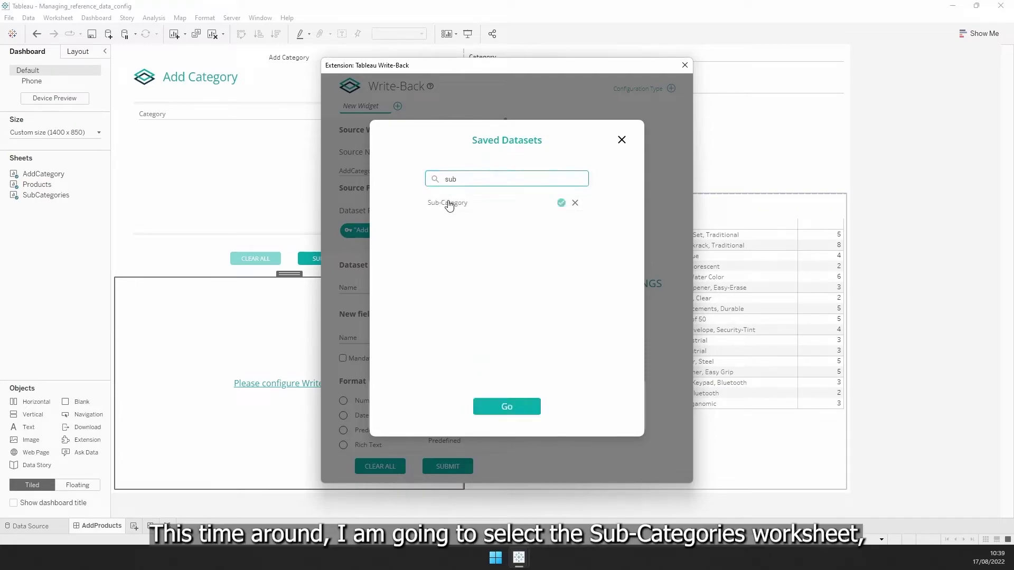
{"action": "left_click", "coordinate": [507, 407]}
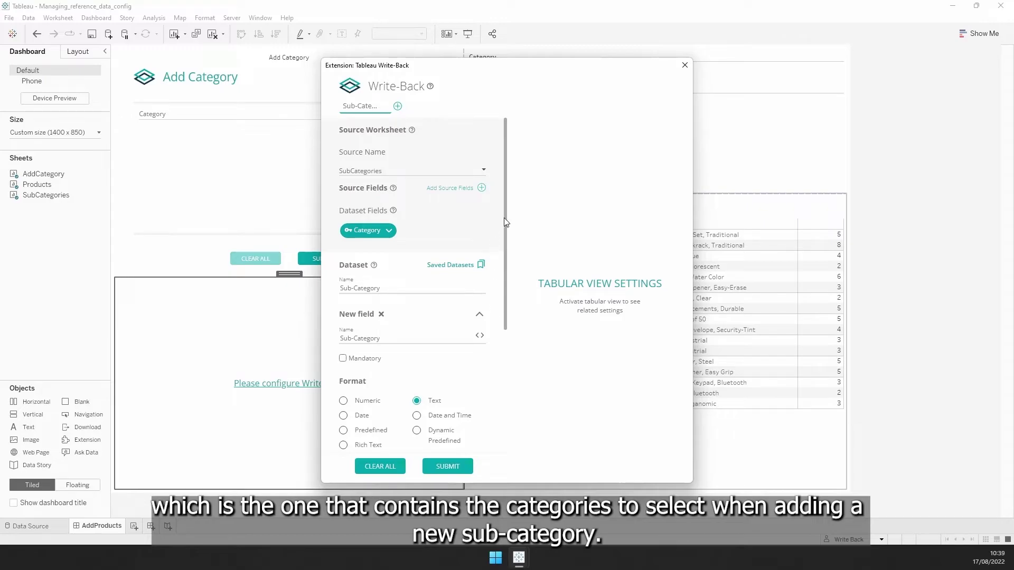
- Submit the Sub-Category configuration, confirm the overwrite, and select the category list sheet
{"action": "scroll", "coordinate": [504, 219], "scroll_direction": "down", "scroll_amount": 1}
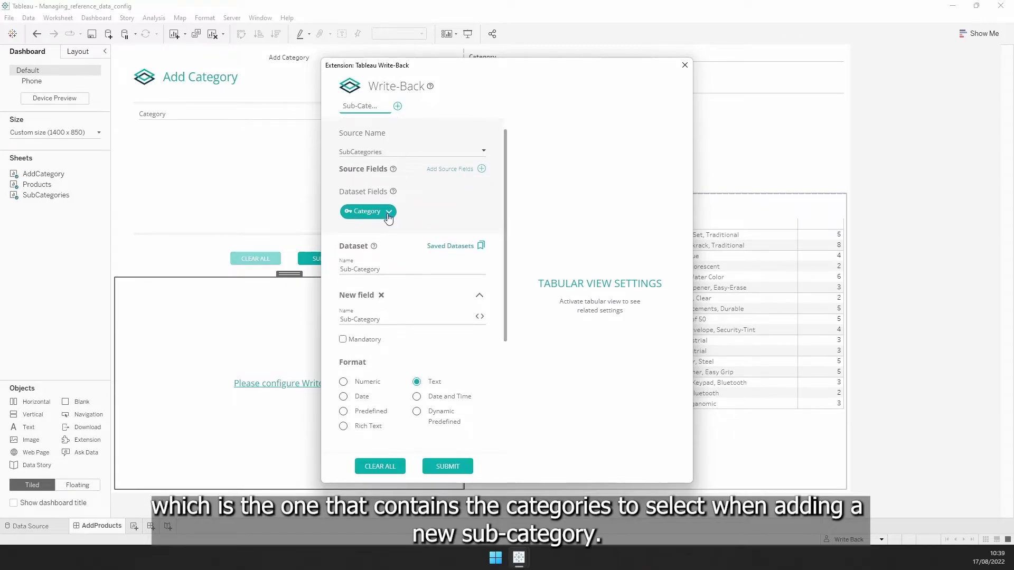
{"action": "scroll", "coordinate": [475, 277], "scroll_direction": "down", "scroll_amount": 9}
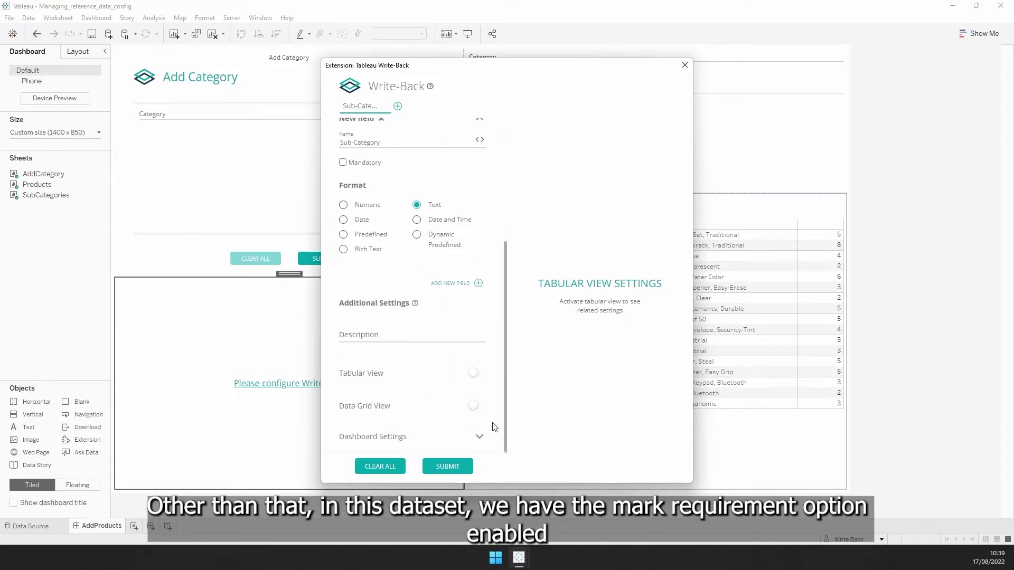
{"action": "left_click", "coordinate": [479, 436]}
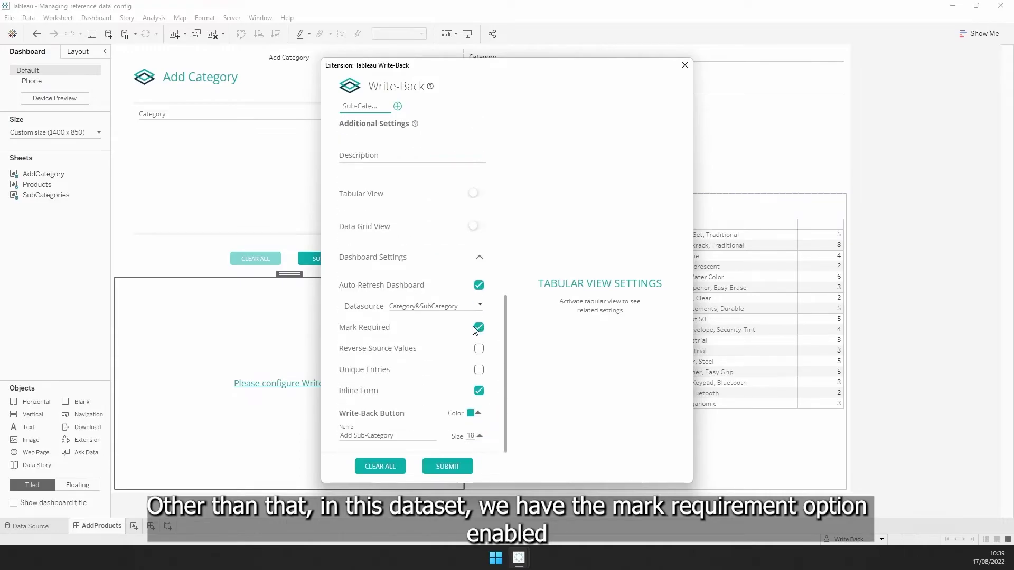
{"action": "left_click", "coordinate": [460, 468]}
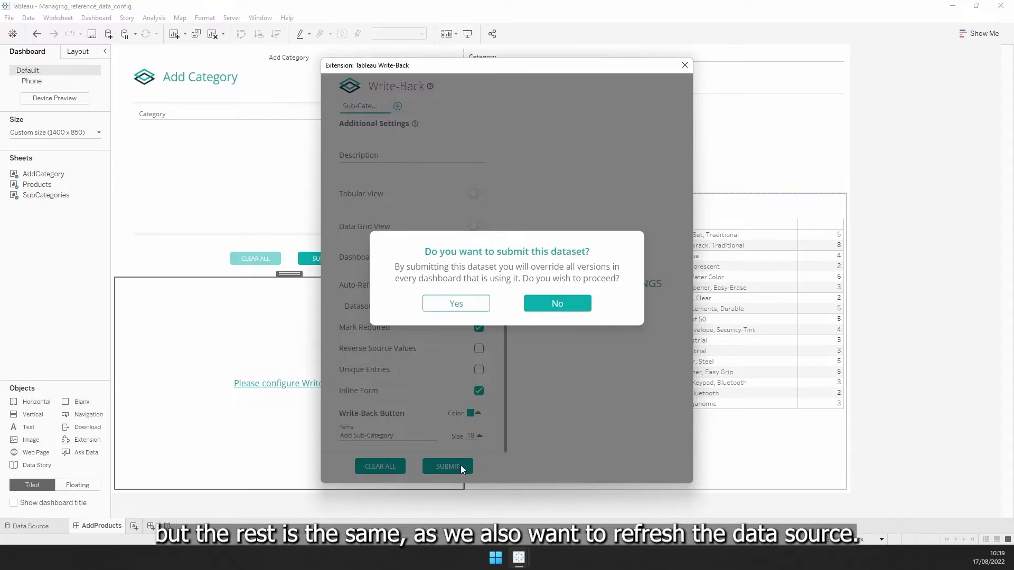
{"action": "left_click", "coordinate": [454, 300]}
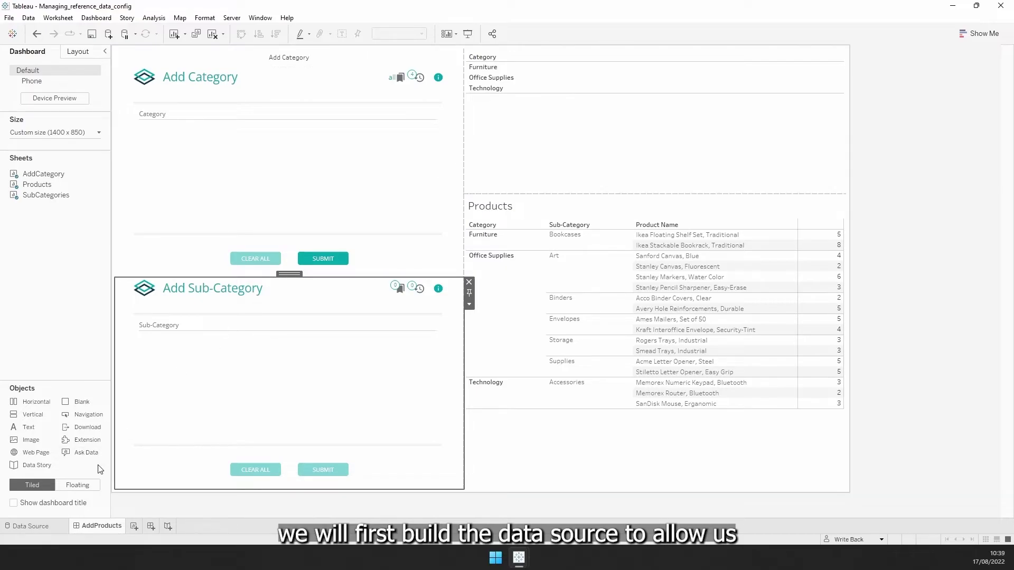
{"action": "left_click", "coordinate": [498, 189]}
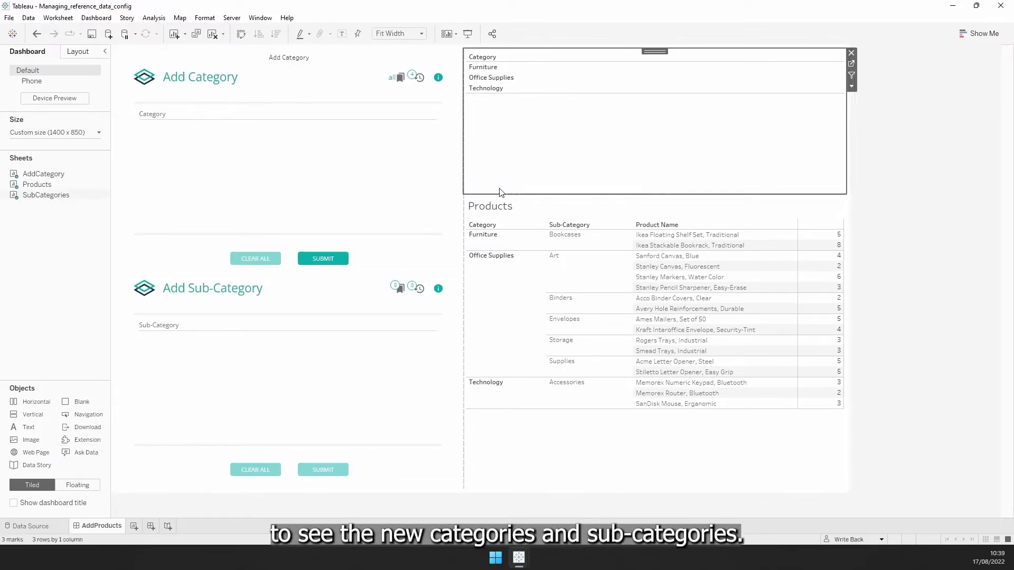
- On the Data Source page, edit the Orders union to include the category table
{"action": "left_click", "coordinate": [43, 524]}
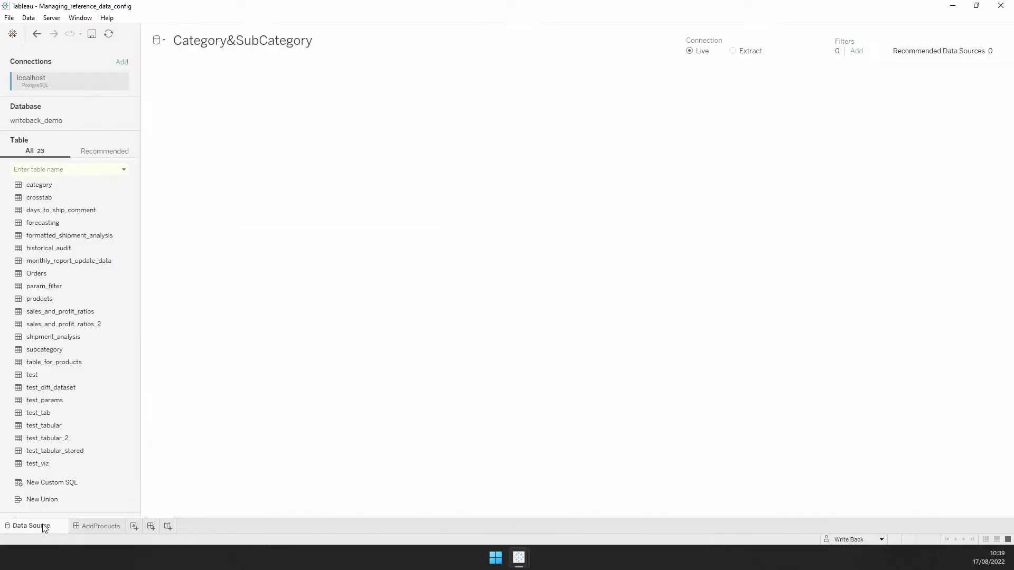
{"action": "left_click", "coordinate": [256, 96]}
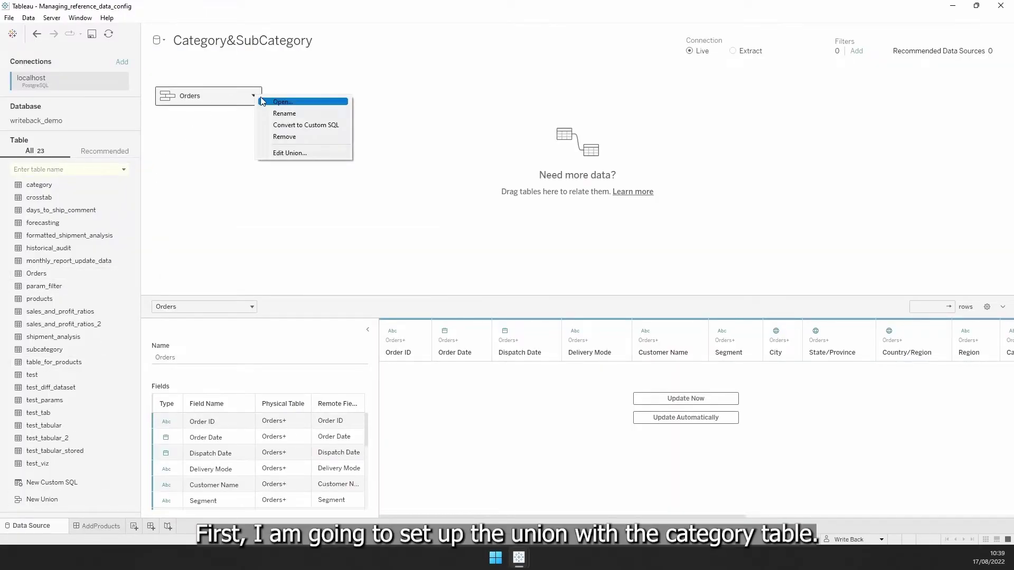
{"action": "left_click", "coordinate": [280, 102]}
{"action": "left_click", "coordinate": [288, 109]}
{"action": "left_click", "coordinate": [302, 121]}
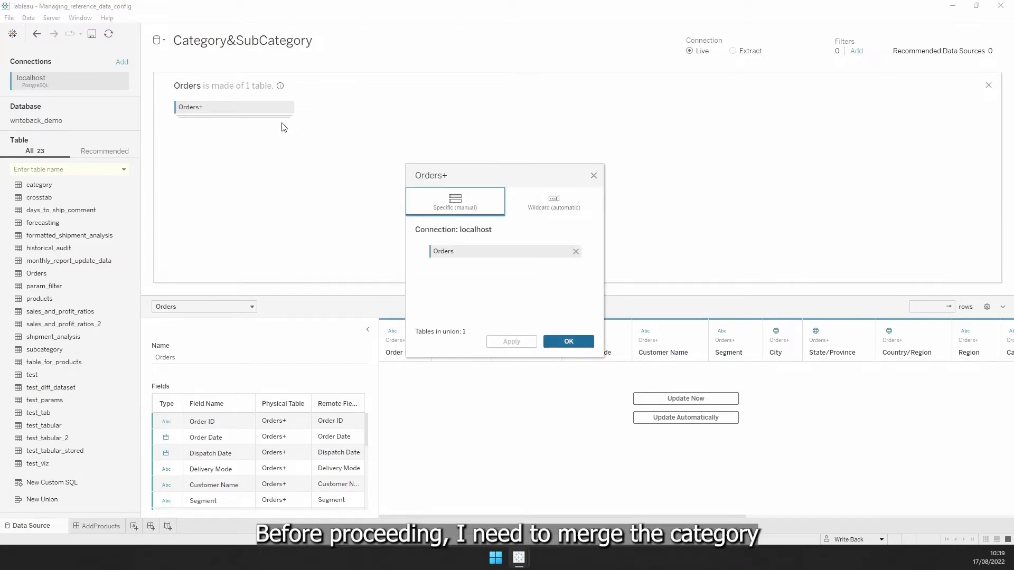
{"action": "left_click_drag", "start_coordinate": [39, 184], "coordinate": [446, 281]}
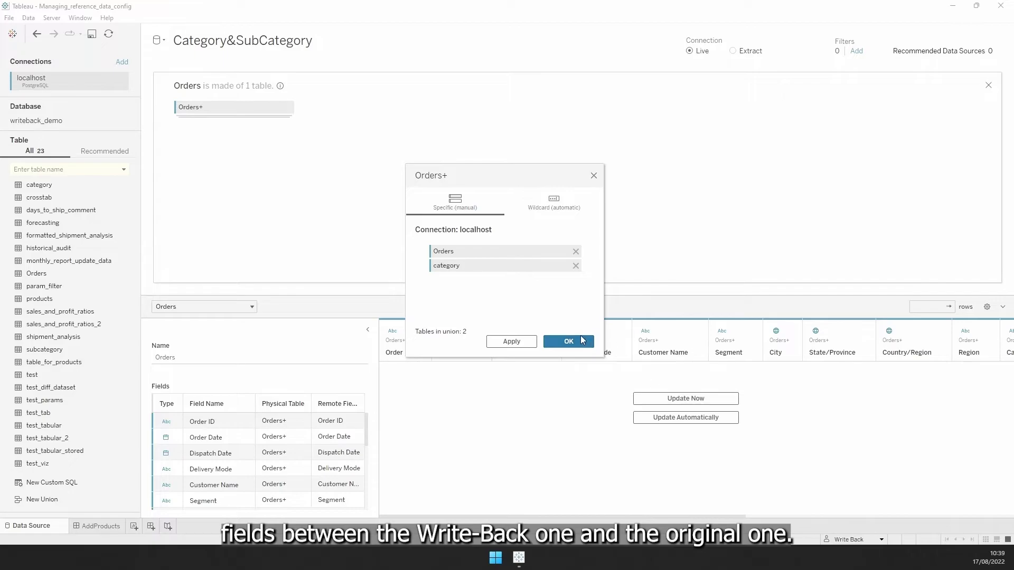
{"action": "left_click", "coordinate": [568, 341]}
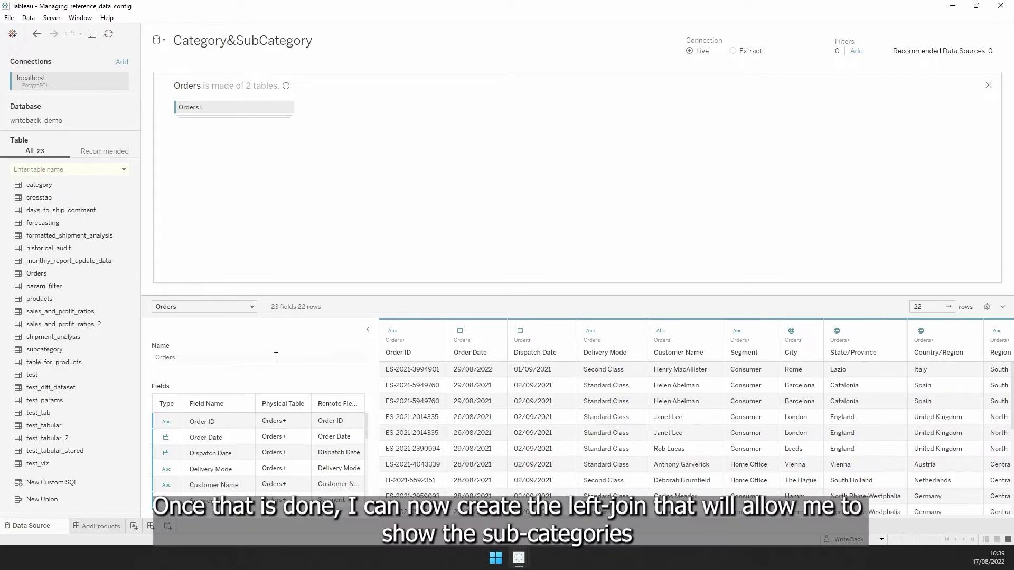
{"action": "scroll", "coordinate": [317, 380], "scroll_direction": "down", "scroll_amount": 3}
{"action": "scroll", "coordinate": [344, 372], "scroll_direction": "up", "scroll_amount": 1}
{"action": "scroll", "coordinate": [378, 372], "scroll_direction": "down", "scroll_amount": 2}
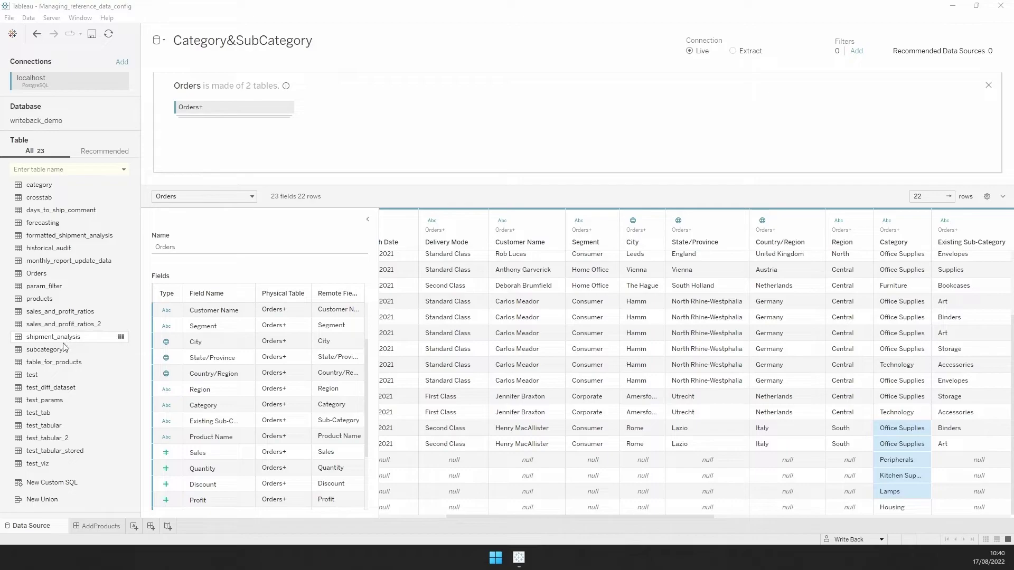
- Left-join the subcategory table to Orders+ on Category = Category1 and refresh the preview
{"action": "left_click_drag", "start_coordinate": [53, 350], "coordinate": [347, 114]}
{"action": "left_click", "coordinate": [320, 108]}
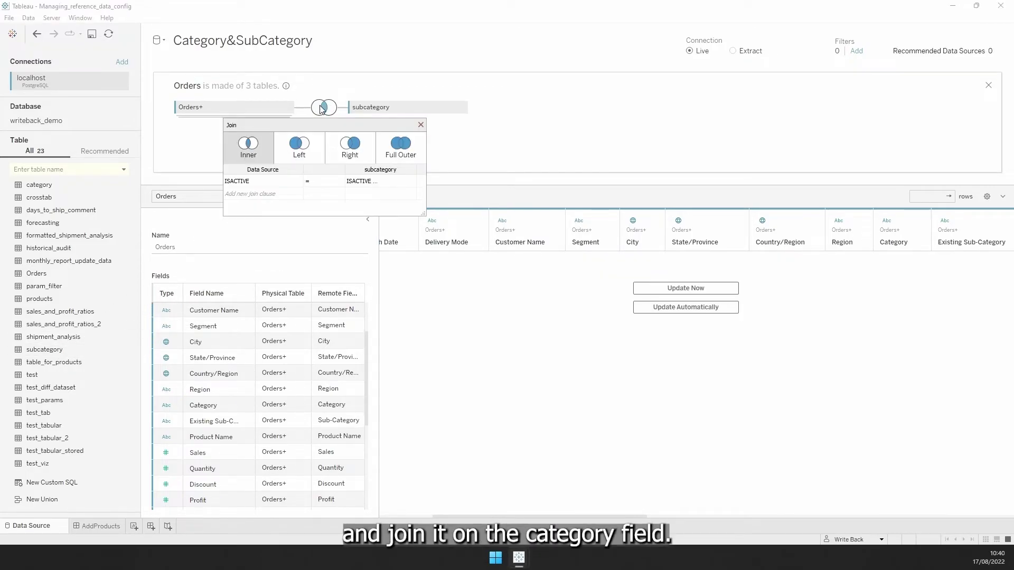
{"action": "left_click", "coordinate": [296, 154]}
{"action": "left_click", "coordinate": [275, 181]}
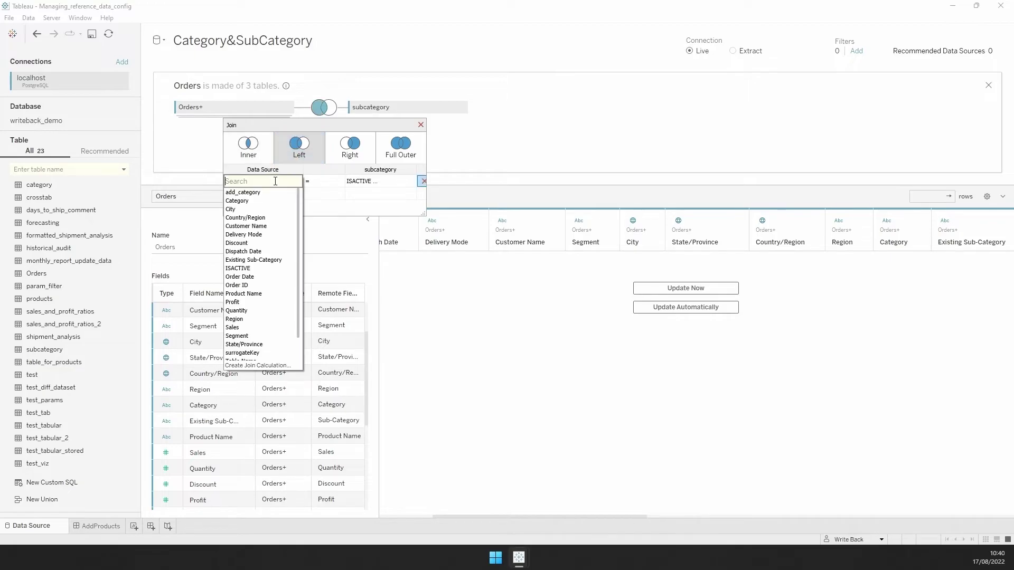
{"action": "left_click", "coordinate": [243, 201]}
{"action": "left_click", "coordinate": [383, 181]}
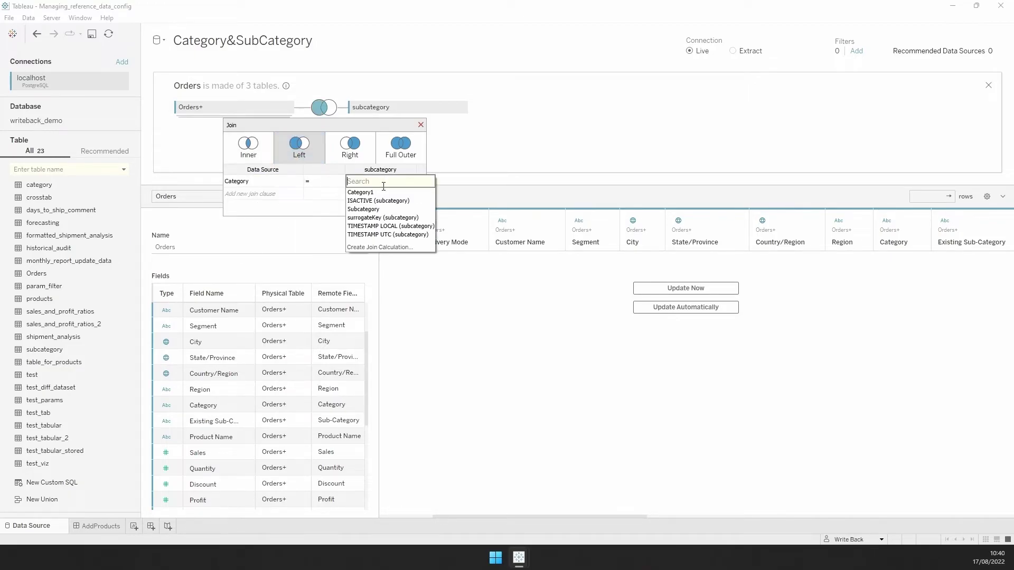
{"action": "left_click", "coordinate": [379, 192]}
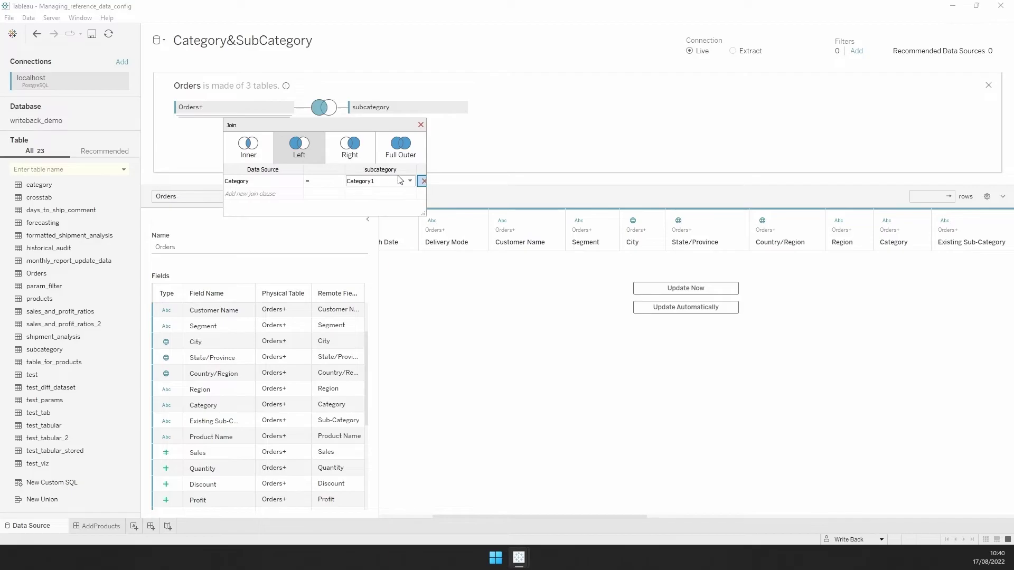
{"action": "left_click", "coordinate": [689, 285]}
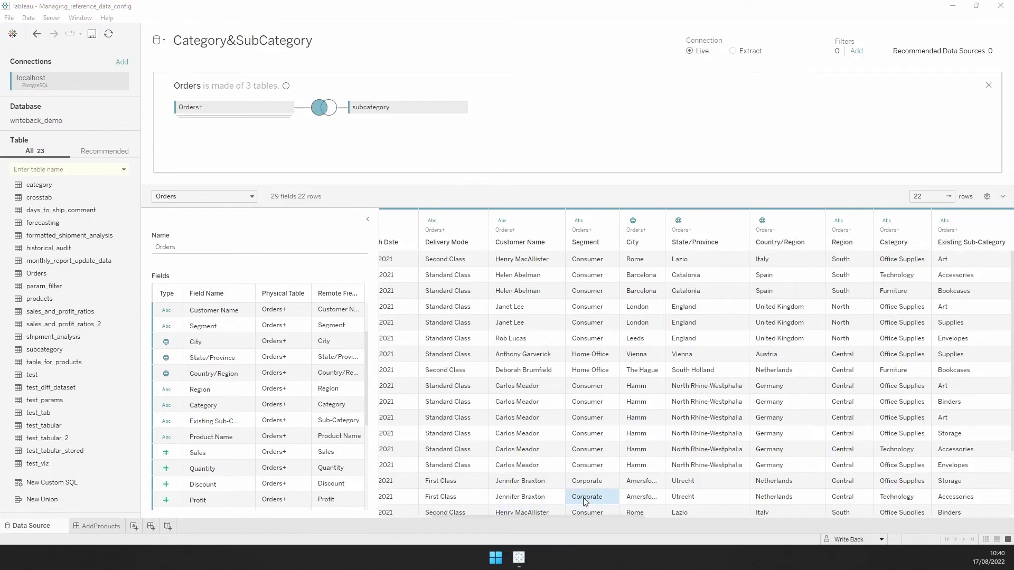
- Merge the two category columns into one field and rename it 'Category'
{"action": "left_click_drag", "start_coordinate": [584, 516], "coordinate": [937, 516]}
{"action": "scroll", "coordinate": [782, 463], "scroll_direction": "down", "scroll_amount": 3}
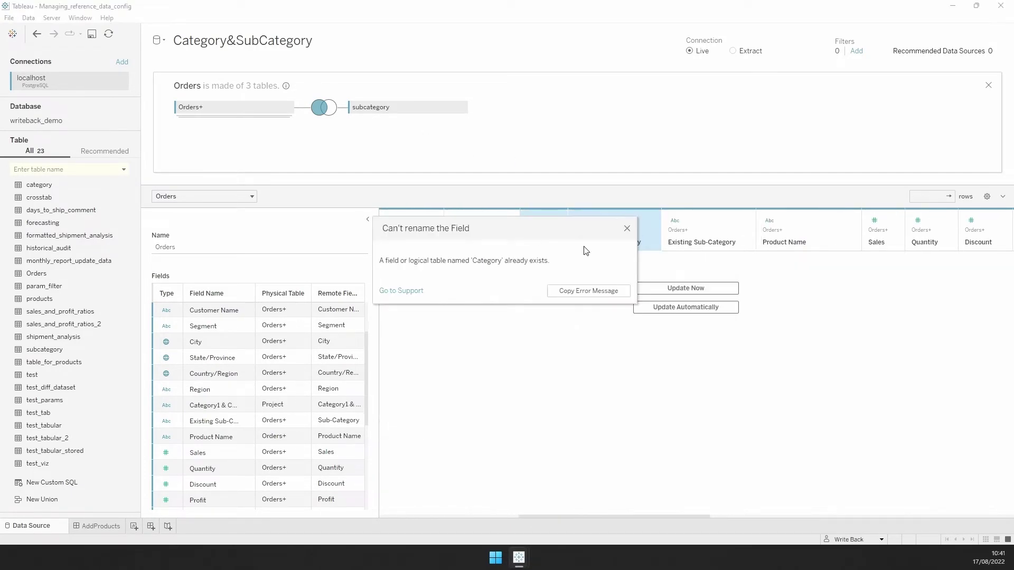
{"action": "left_click", "coordinate": [627, 228]}
{"action": "left_click_drag", "start_coordinate": [873, 523], "coordinate": [687, 523]}
{"action": "double_click", "coordinate": [685, 240]}
{"action": "type", "text": "Category"}
{"action": "key", "text": "Return"}
{"action": "left_click_drag", "start_coordinate": [936, 519], "coordinate": [532, 505]}
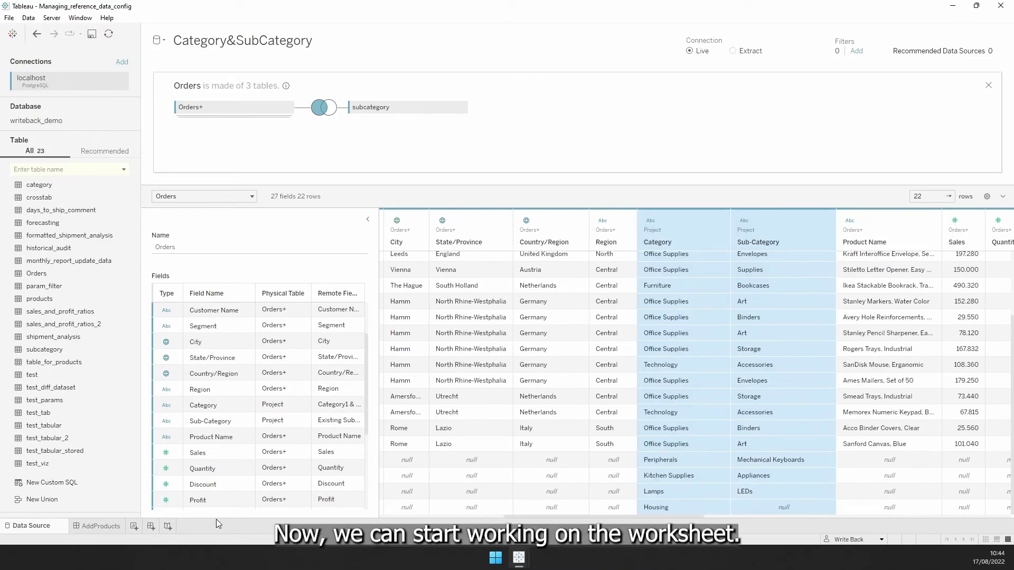
- On the SubCategories sheet, put Category and Sub-Category on Rows
{"action": "left_click", "coordinate": [115, 527]}
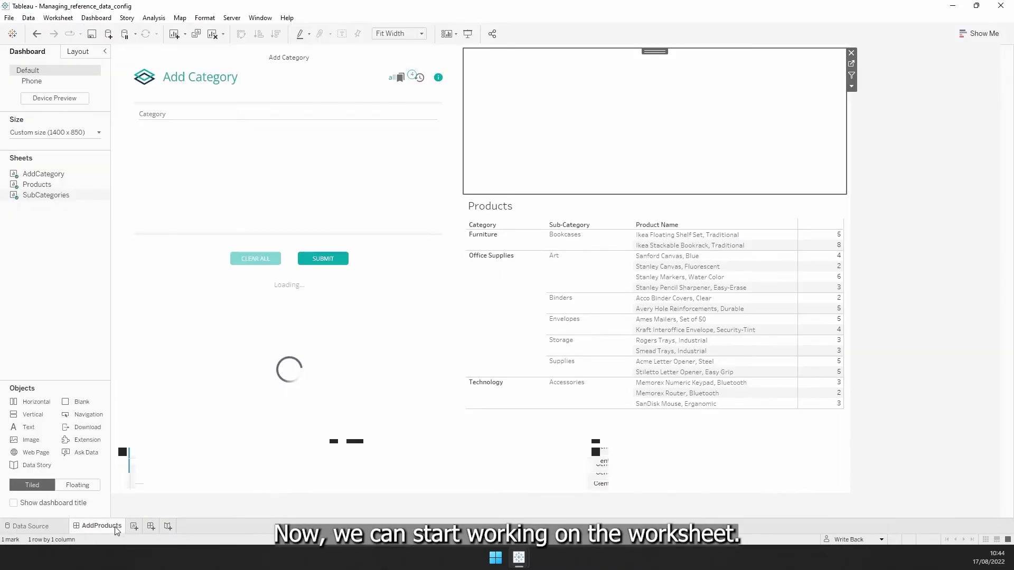
{"action": "left_click", "coordinate": [850, 67]}
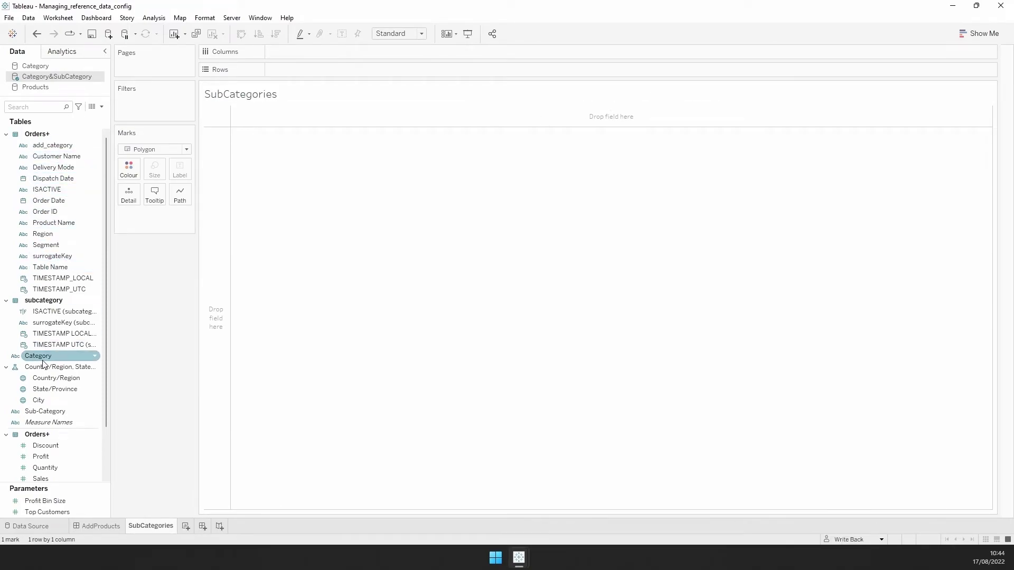
{"action": "left_click_drag", "start_coordinate": [38, 355], "coordinate": [296, 69]}
{"action": "left_click_drag", "start_coordinate": [45, 411], "coordinate": [384, 71]}
- Alias Housing's null sub-category as N/A, then go back to the AddProducts dashboard
{"action": "right_click", "coordinate": [275, 132]}
{"action": "left_click", "coordinate": [310, 220]}
{"action": "type", "text": "N/A"}
{"action": "left_click", "coordinate": [547, 287]}
{"action": "left_click", "coordinate": [629, 227]}
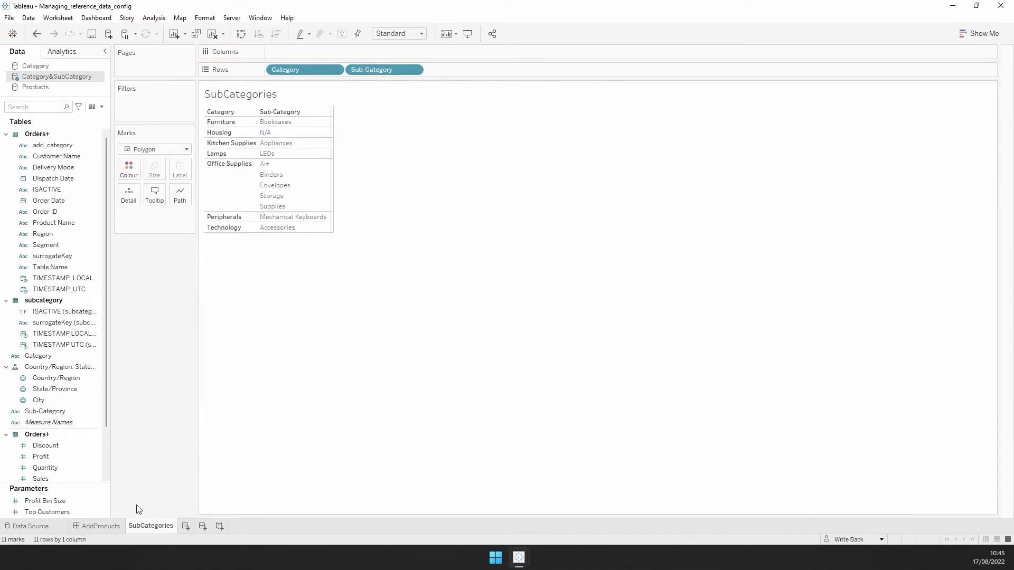
{"action": "left_click", "coordinate": [101, 526]}
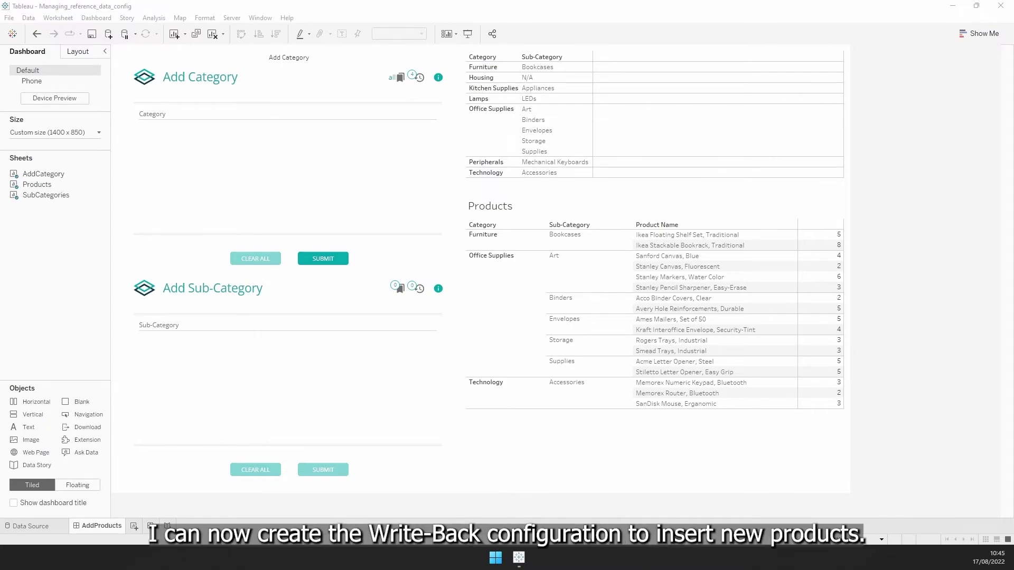
- Place an Extension below the existing forms and load the local Write-Back_Webinar_local.trex file
{"action": "left_click_drag", "start_coordinate": [89, 442], "coordinate": [169, 441]}
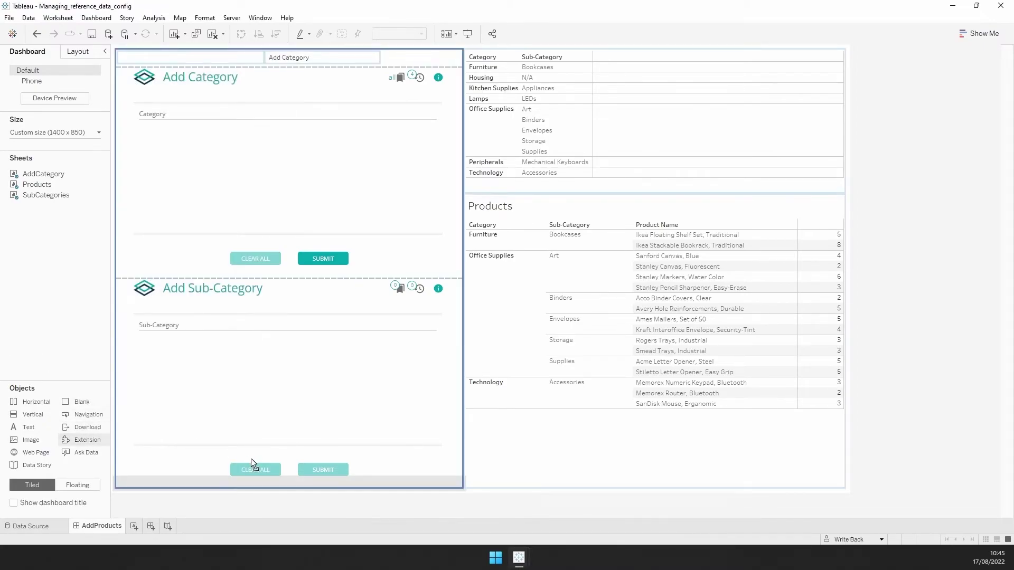
{"action": "left_click_drag", "start_coordinate": [251, 458], "coordinate": [251, 458]}
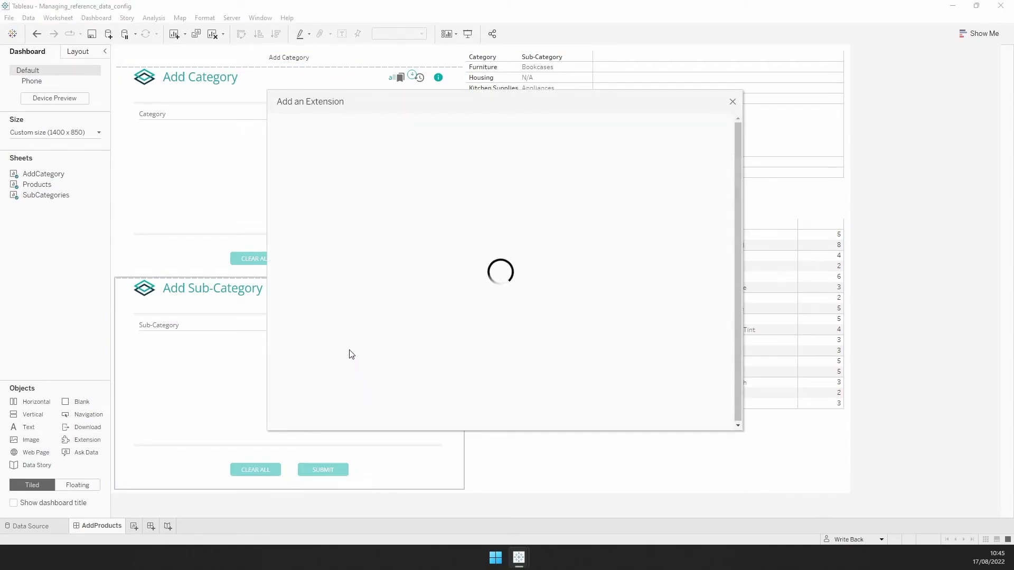
{"action": "left_click", "coordinate": [338, 383]}
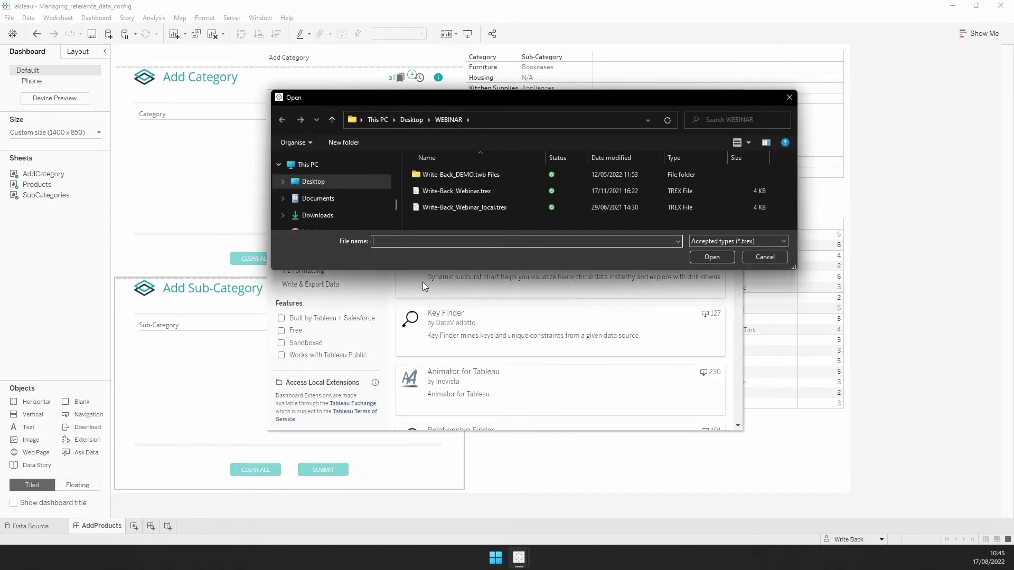
{"action": "left_click", "coordinate": [465, 208]}
{"action": "left_click", "coordinate": [707, 257]}
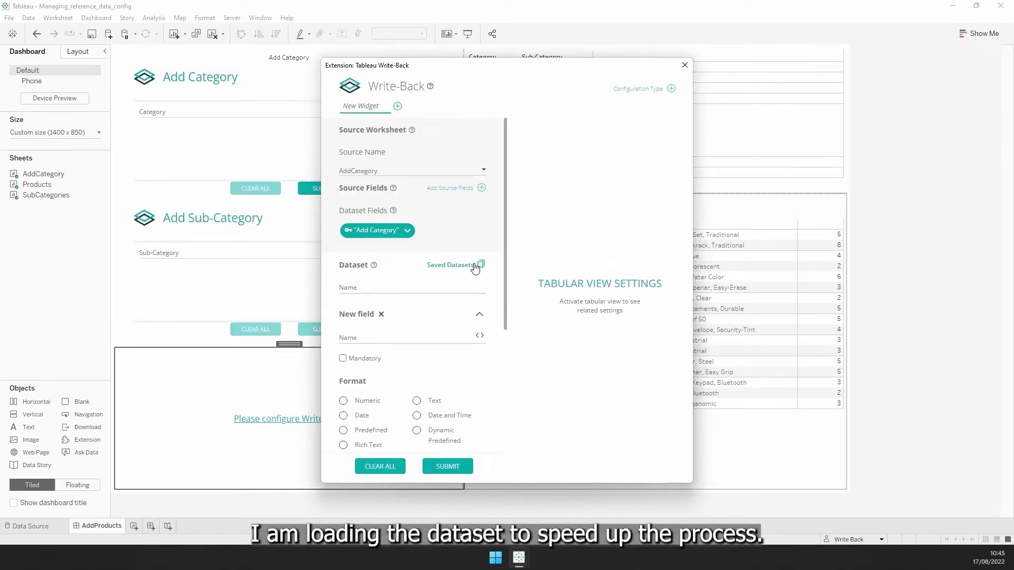
- Load the saved Products dataset into the form, submit it, and confirm overriding it
{"action": "left_click", "coordinate": [480, 265]}
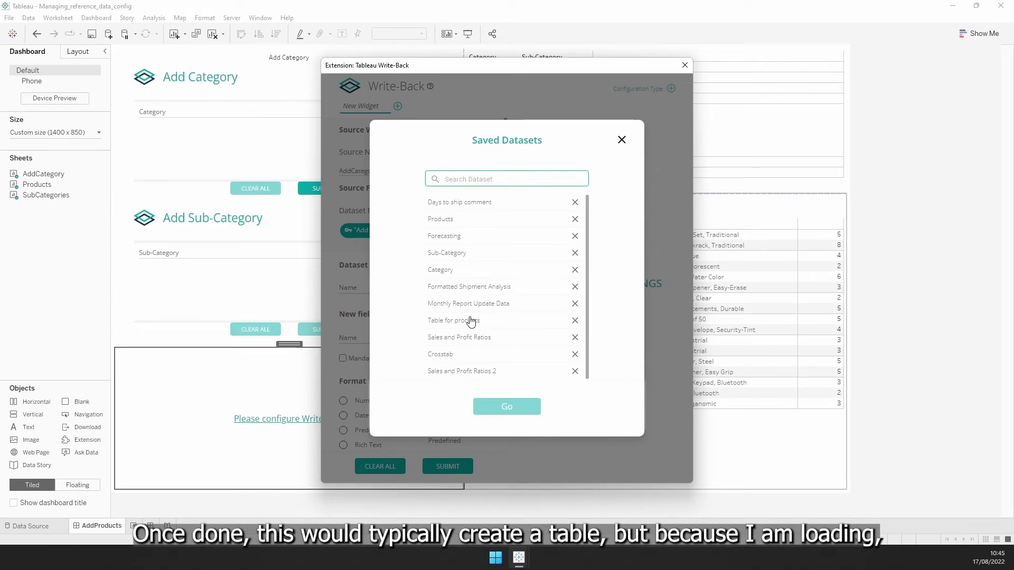
{"action": "left_click", "coordinate": [460, 218]}
{"action": "left_click", "coordinate": [508, 407]}
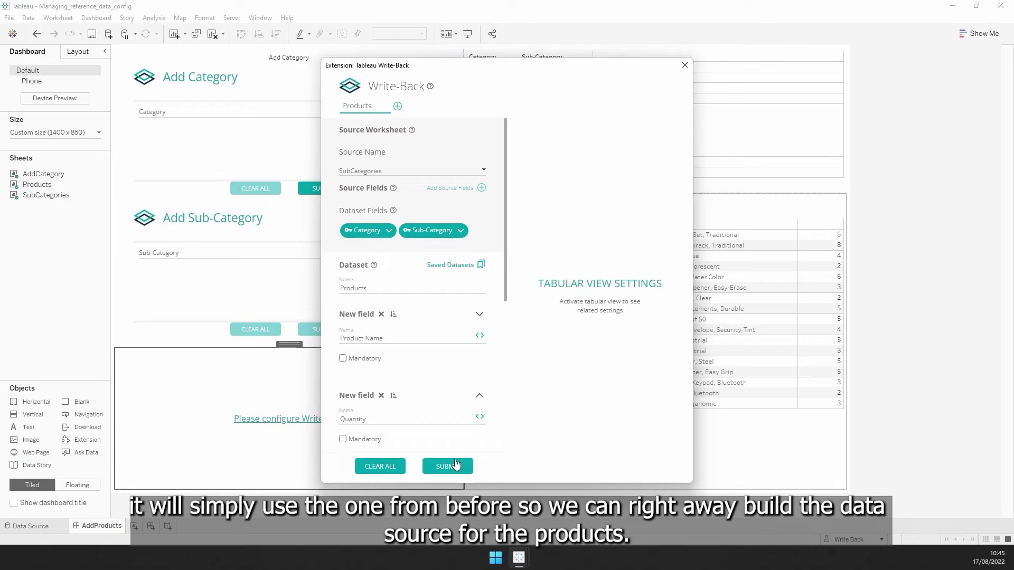
{"action": "scroll", "coordinate": [464, 455], "scroll_direction": "down", "scroll_amount": 3}
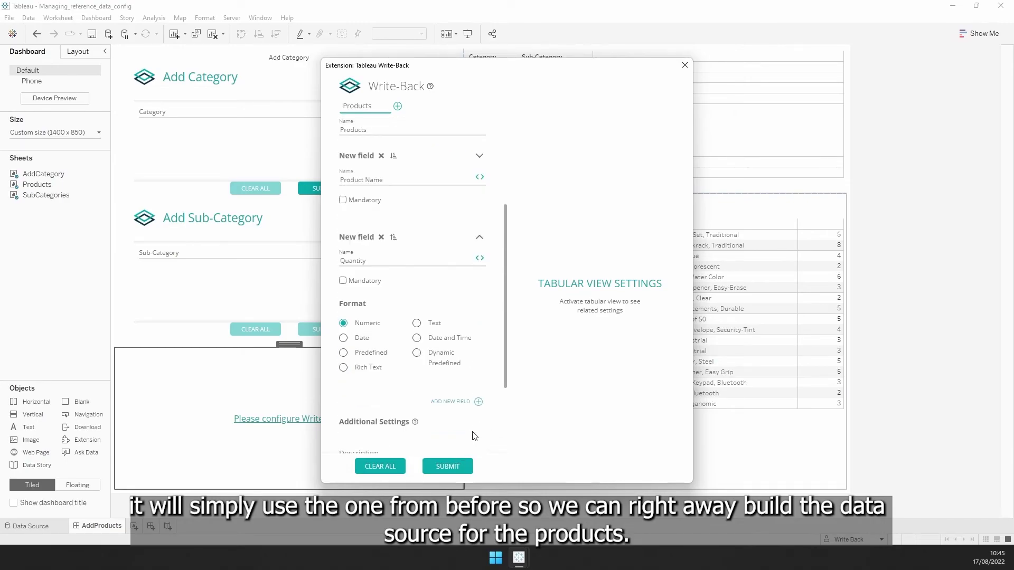
{"action": "left_click", "coordinate": [448, 467]}
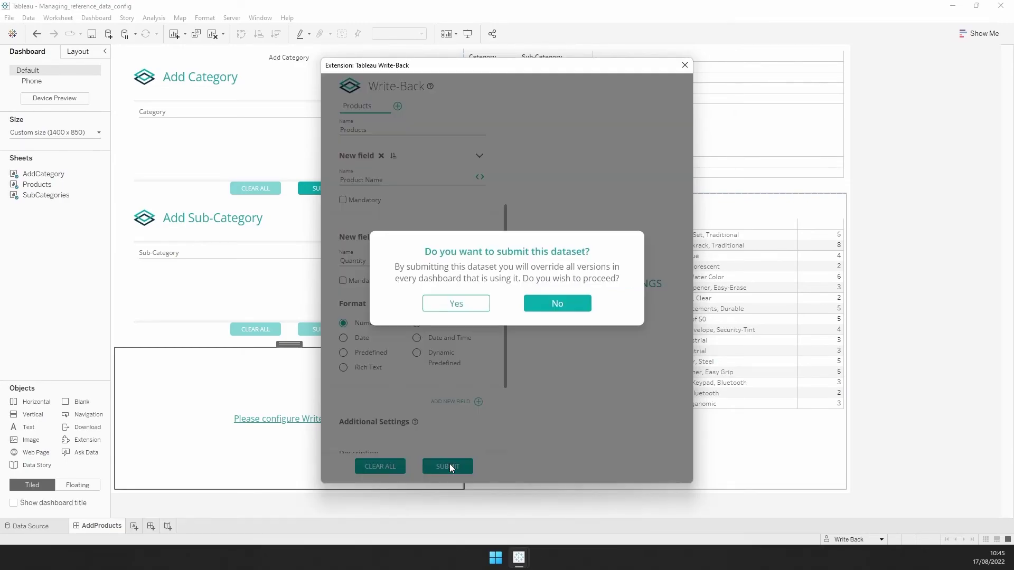
{"action": "left_click", "coordinate": [456, 305]}
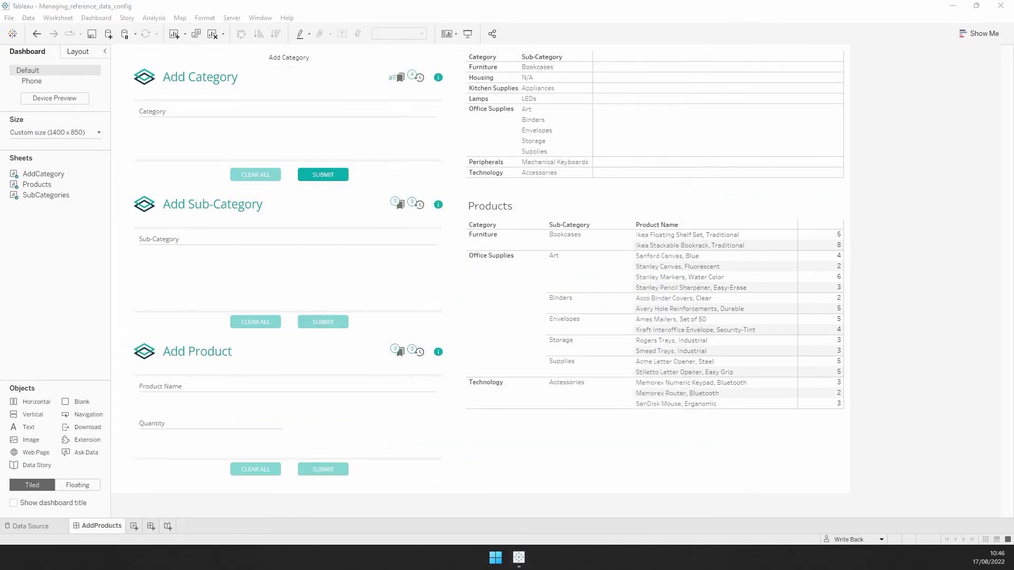
- In the Products data source, add the products table to the Orders1 union
{"action": "left_click", "coordinate": [63, 525]}
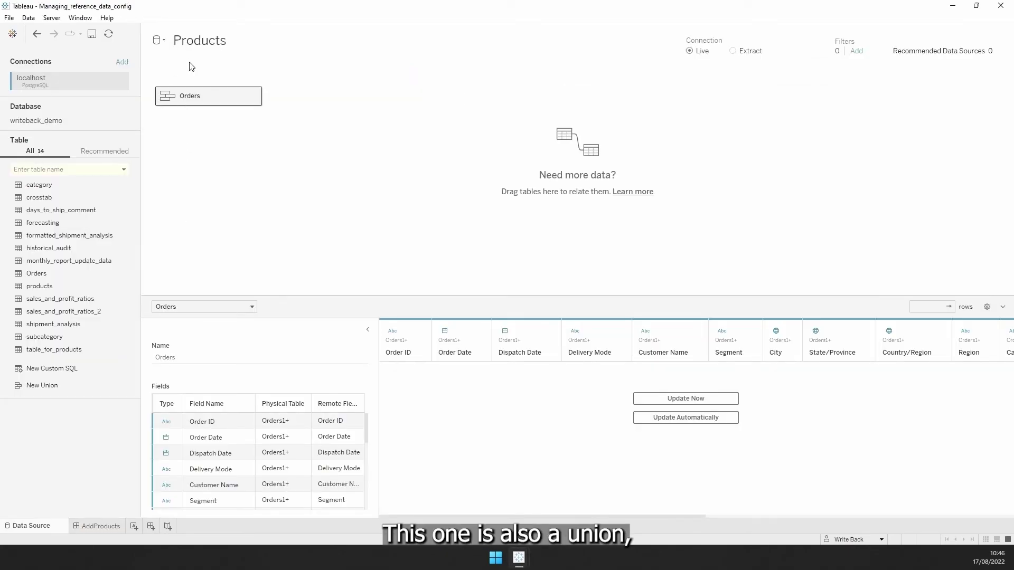
{"action": "left_click", "coordinate": [258, 96]}
{"action": "left_click", "coordinate": [268, 102]}
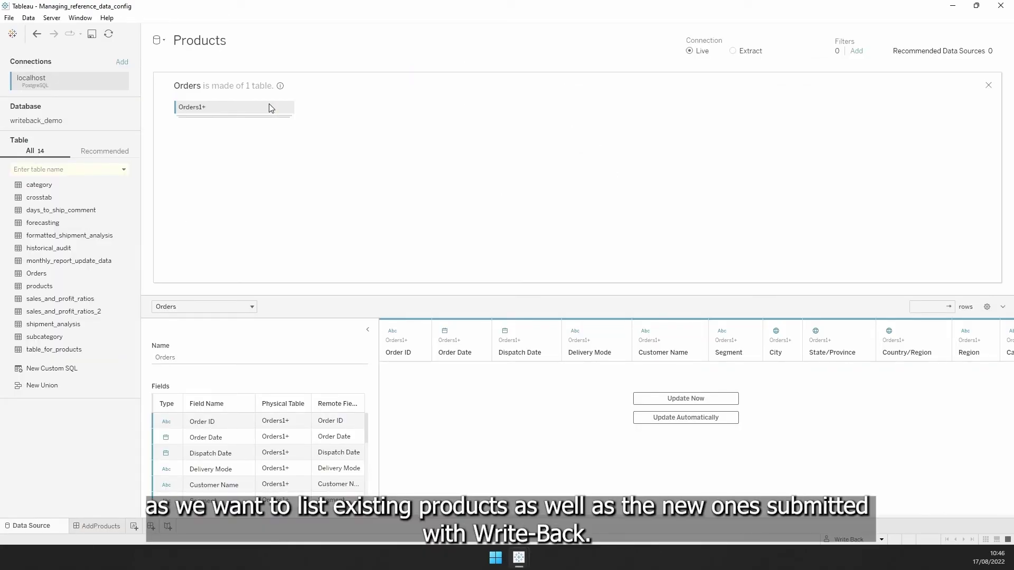
{"action": "left_click", "coordinate": [294, 112]}
{"action": "left_click", "coordinate": [306, 122]}
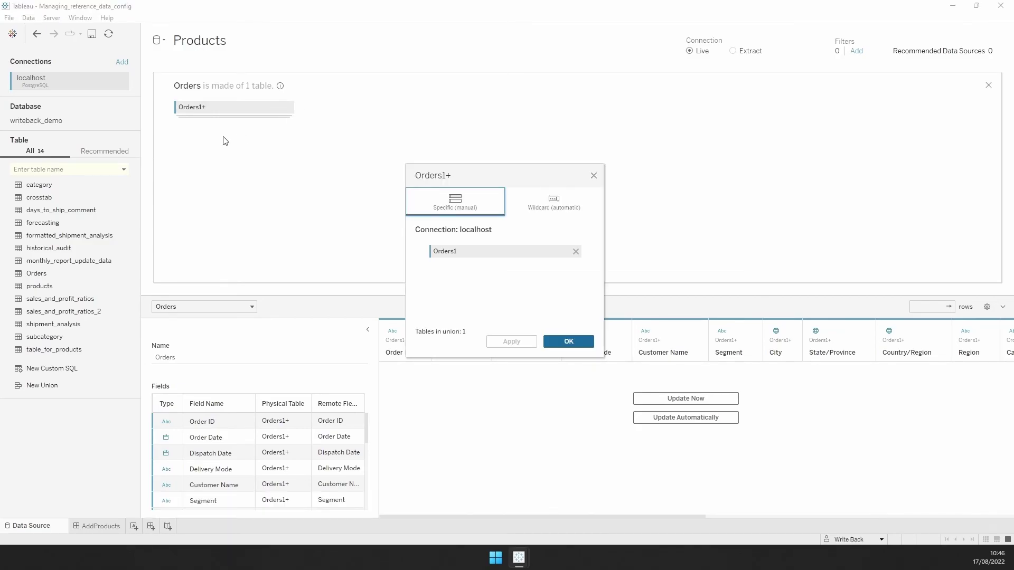
{"action": "left_click_drag", "start_coordinate": [42, 286], "coordinate": [445, 274]}
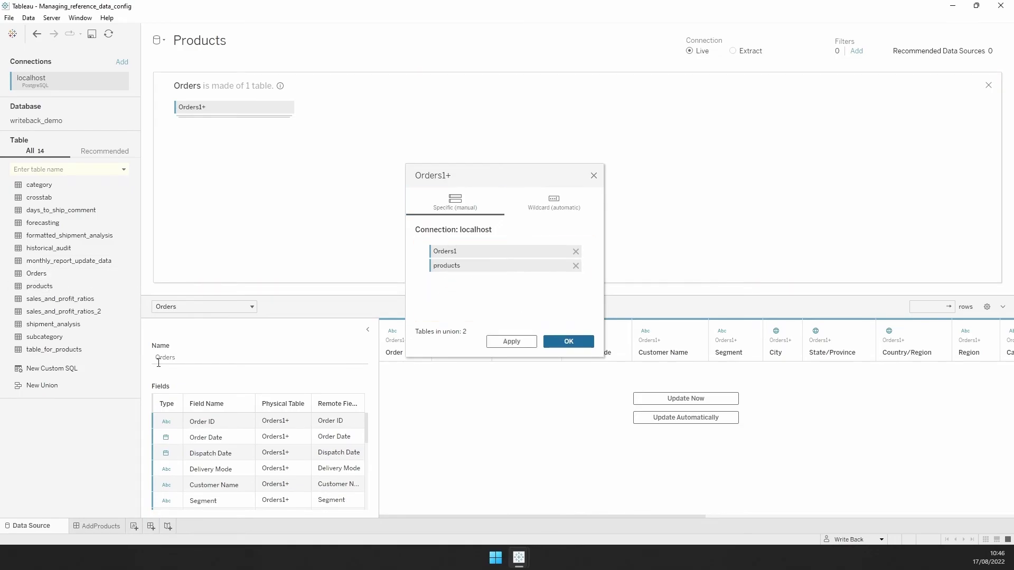
{"action": "key", "text": "Return"}
{"action": "left_click_drag", "start_coordinate": [581, 515], "coordinate": [650, 515]}
{"action": "scroll", "coordinate": [424, 486], "scroll_direction": "down", "scroll_amount": 5}
{"action": "left_click", "coordinate": [75, 525]}
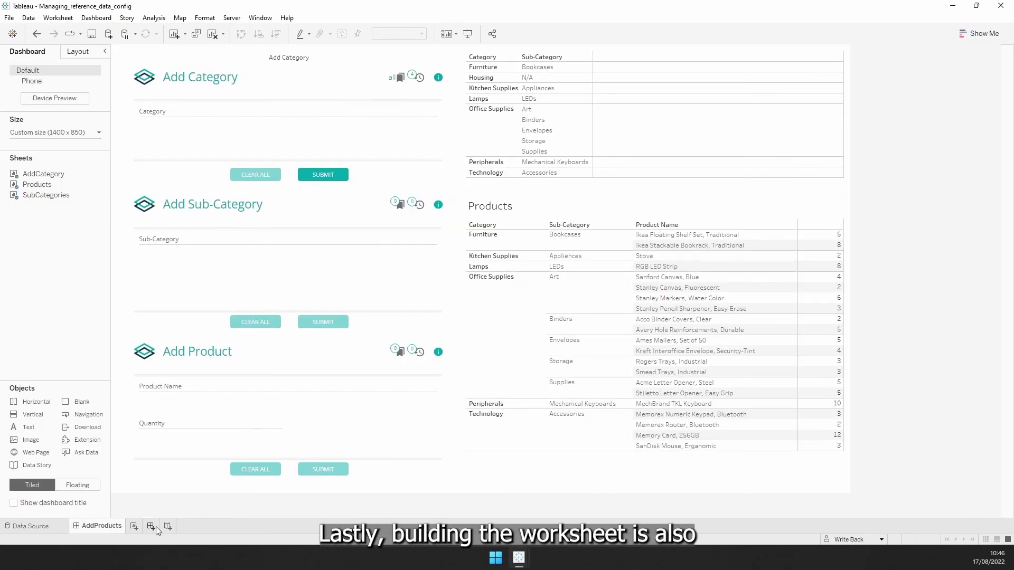
{"action": "left_click", "coordinate": [619, 477]}
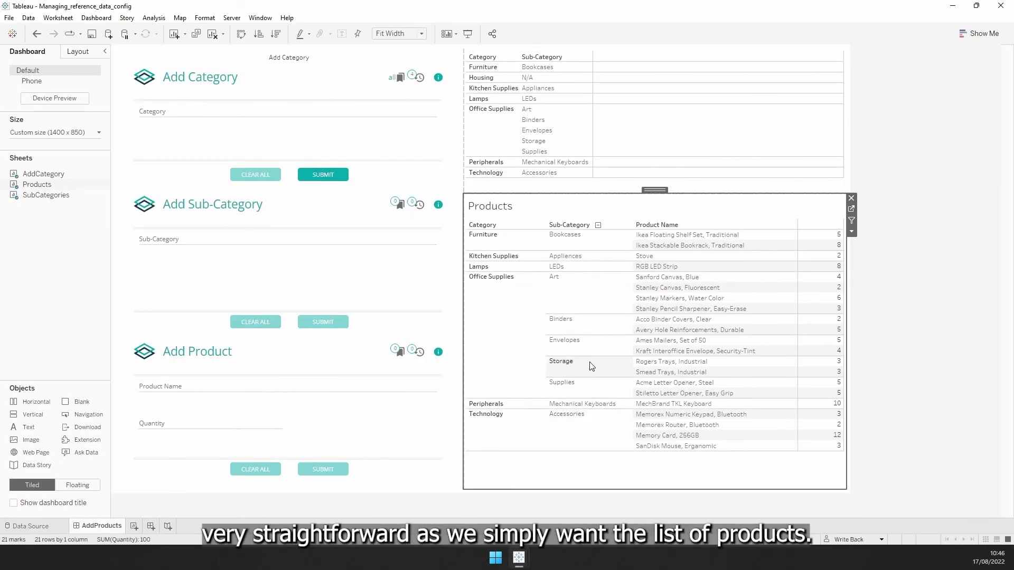
{"action": "left_click", "coordinate": [550, 267]}
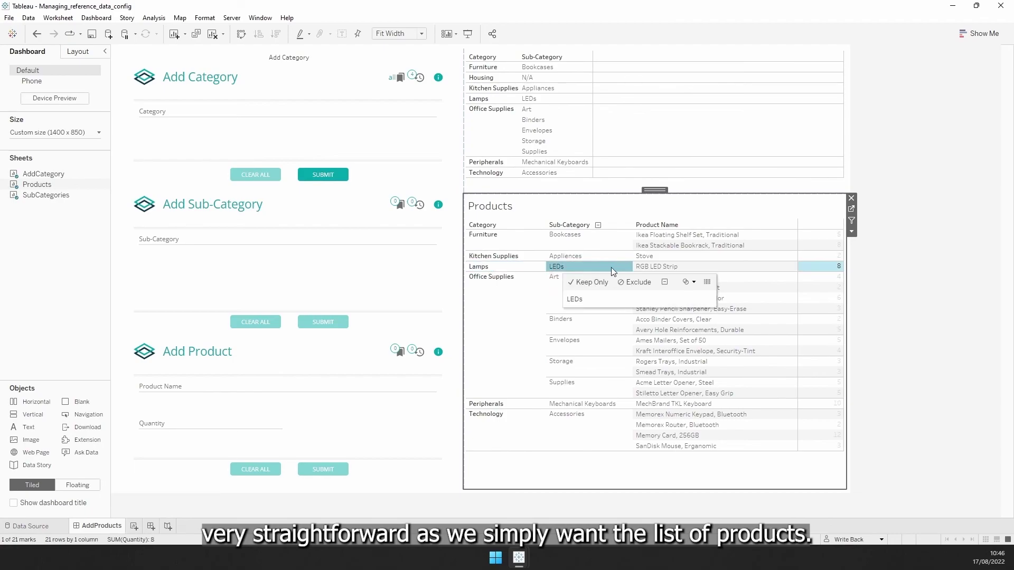
{"action": "left_click", "coordinate": [660, 269]}
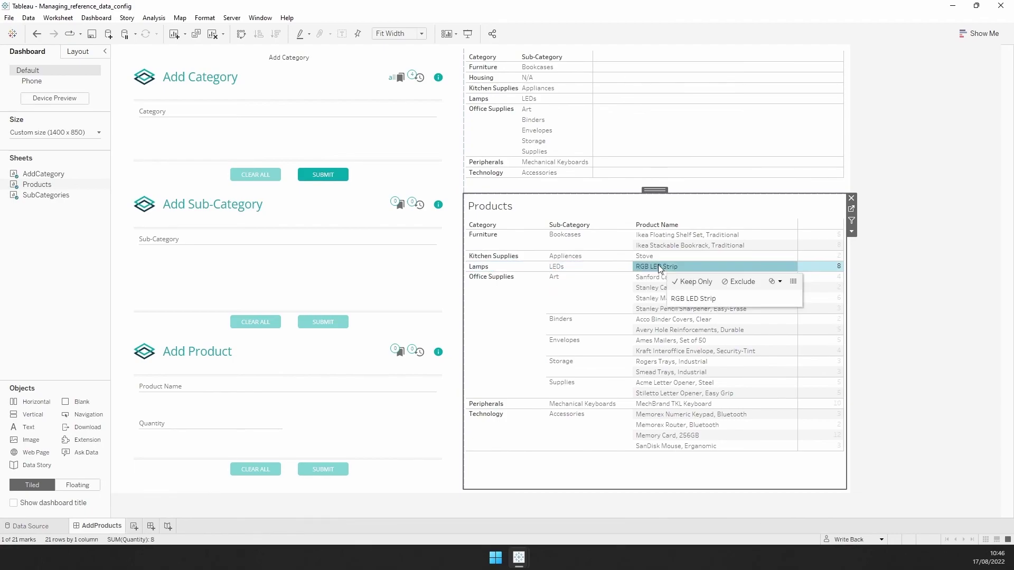
{"action": "left_click", "coordinate": [85, 315]}
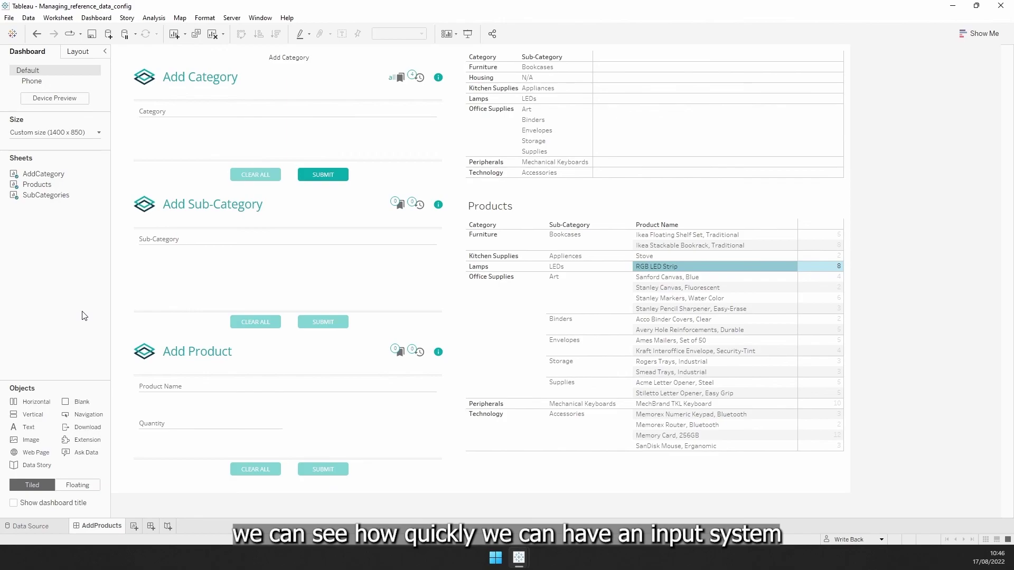
{"action": "left_click", "coordinate": [657, 266]}
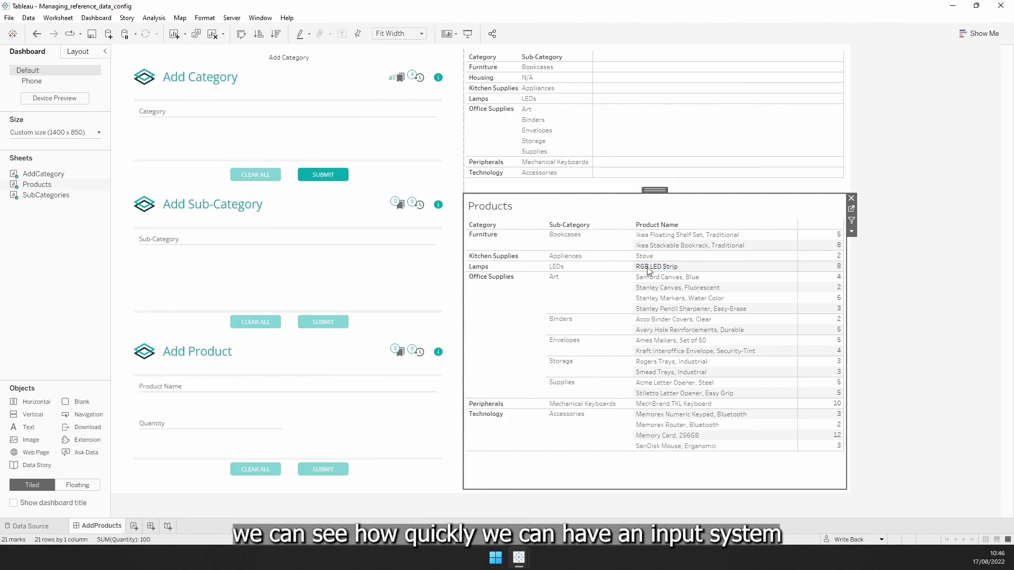
{"action": "left_click", "coordinate": [37, 312]}
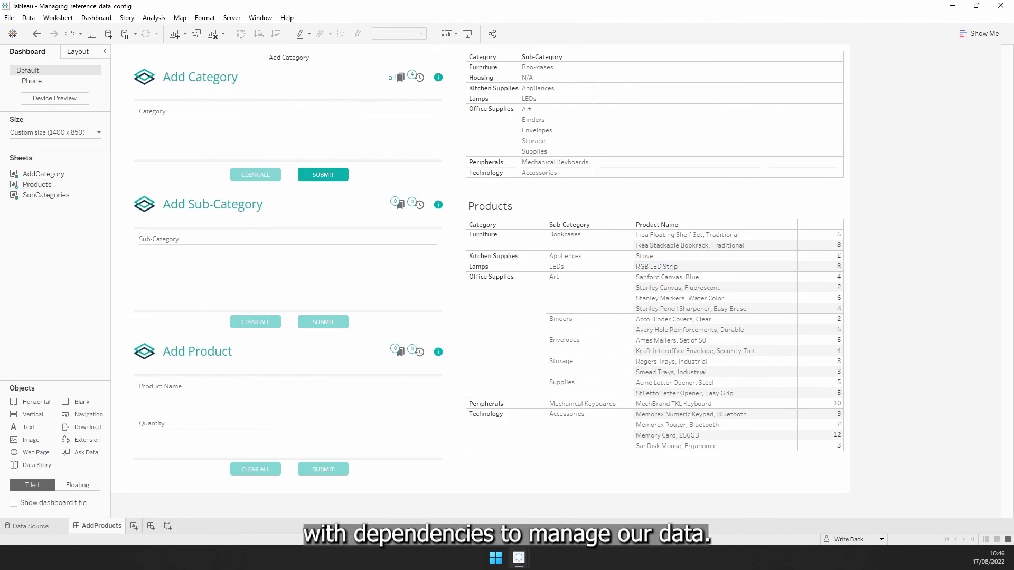